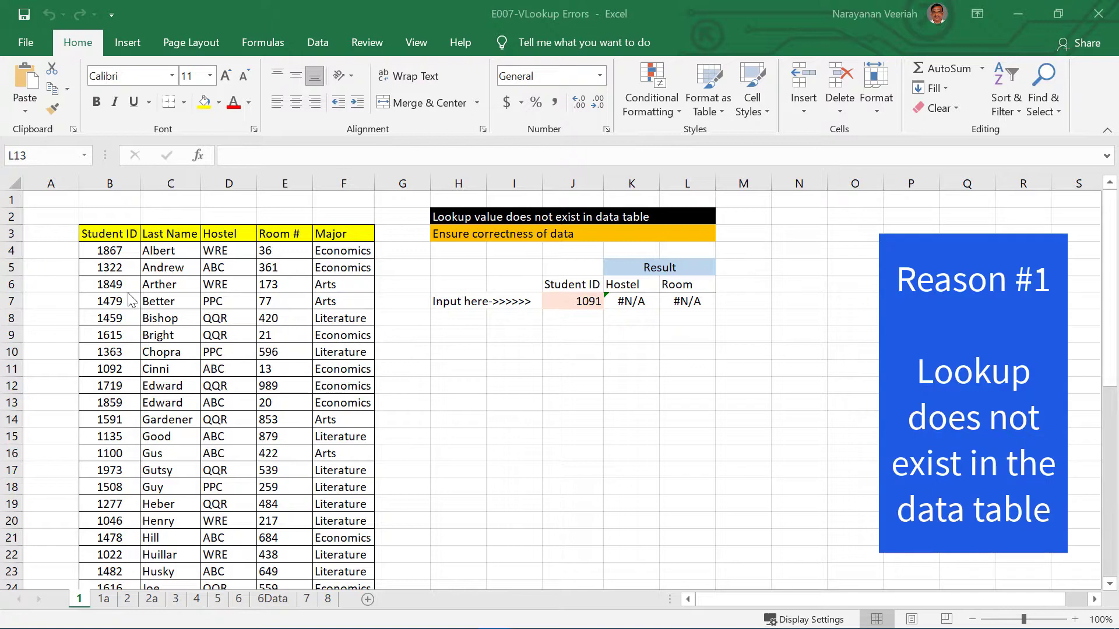
Check the lookup formula and its input Student ID, and sort the student table by Student ID in ascending order
{"action": "left_click", "coordinate": [631, 302]}
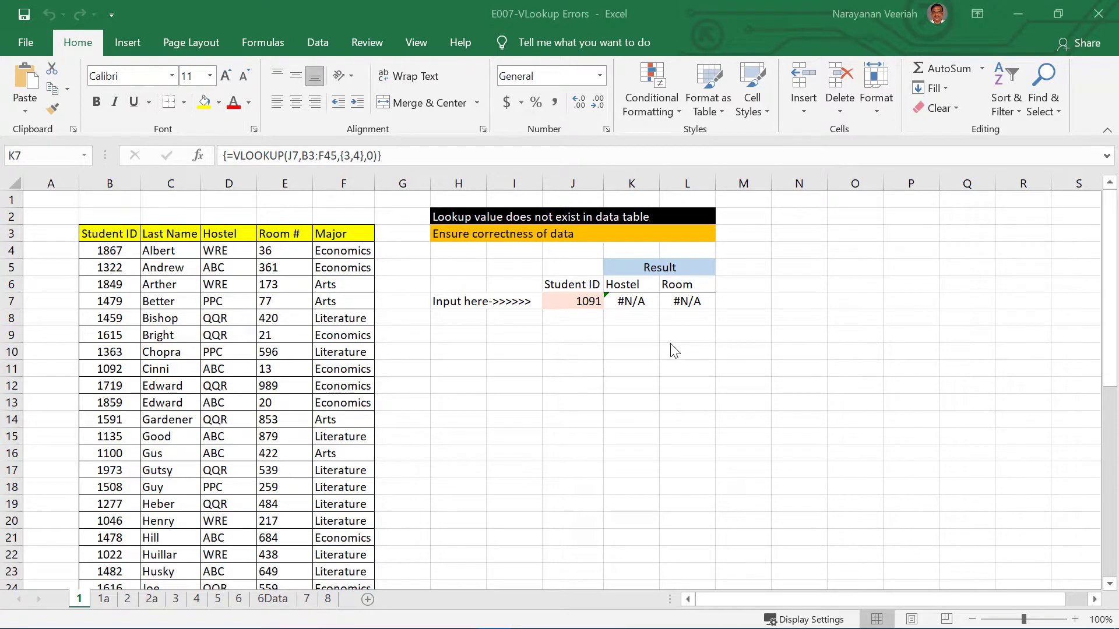
{"action": "left_click", "coordinate": [590, 307]}
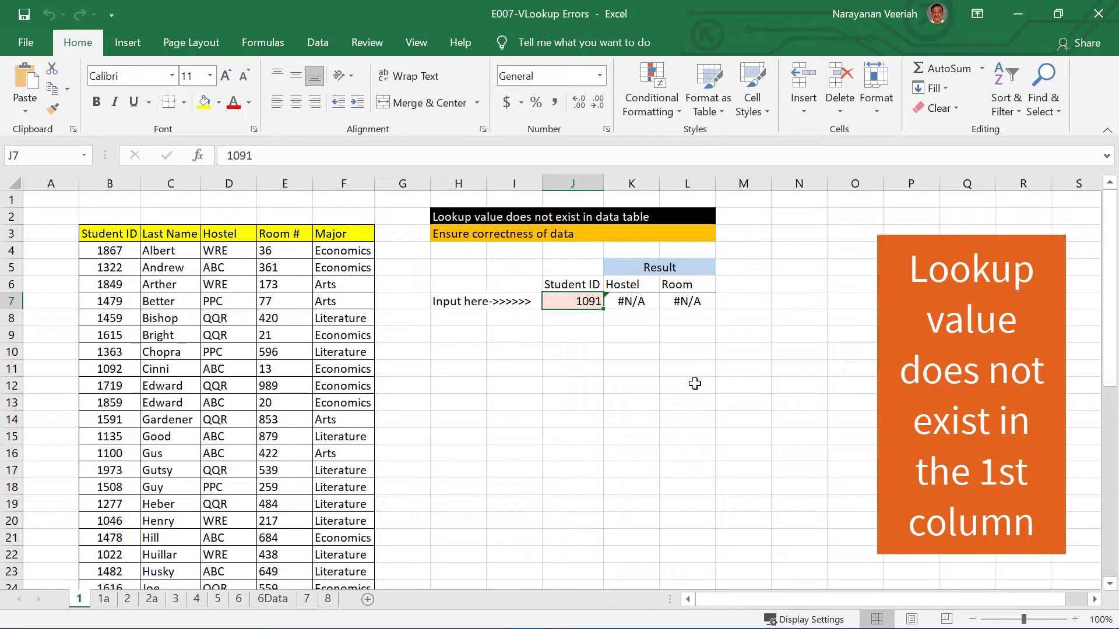
{"action": "left_click", "coordinate": [109, 318]}
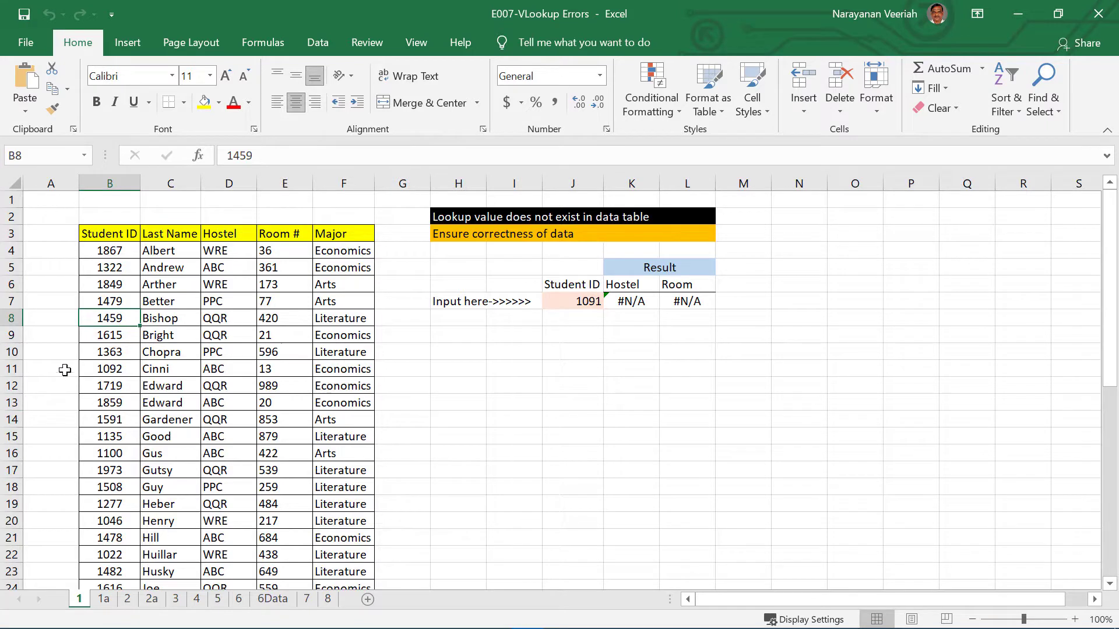
{"action": "right_click", "coordinate": [111, 320]}
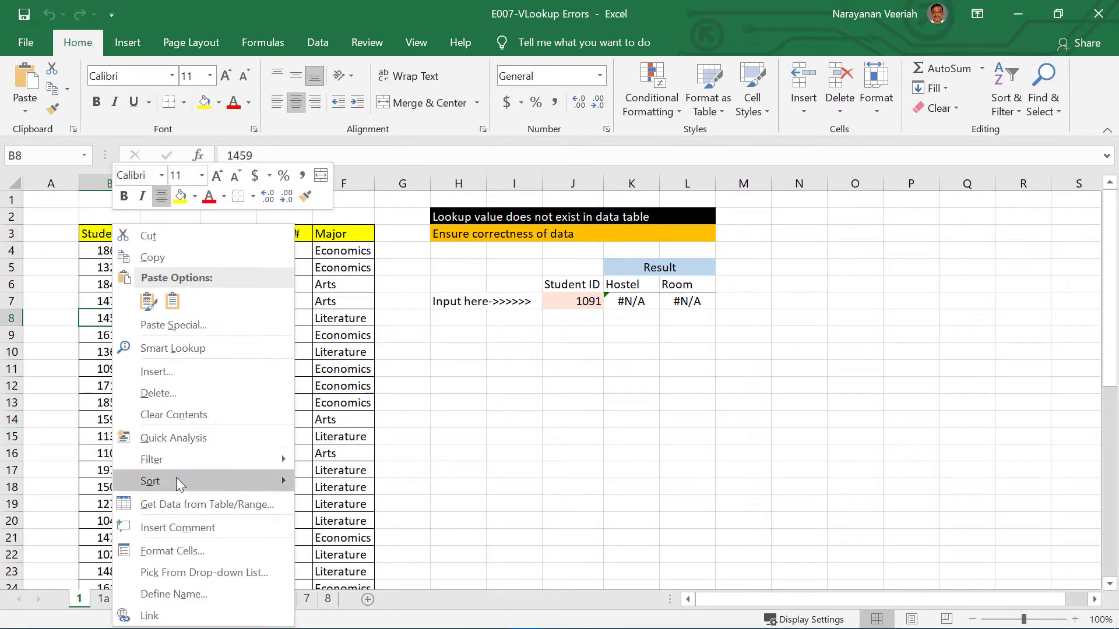
{"action": "mouse_move", "coordinate": [226, 484]}
{"action": "left_click", "coordinate": [333, 487]}
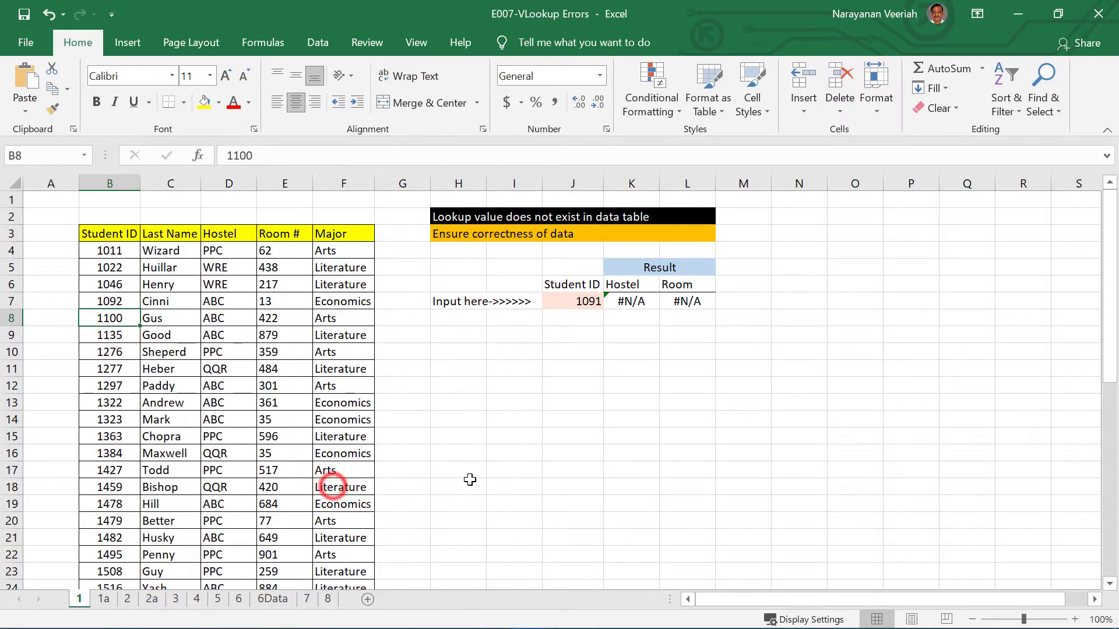
{"action": "left_click", "coordinate": [478, 482]}
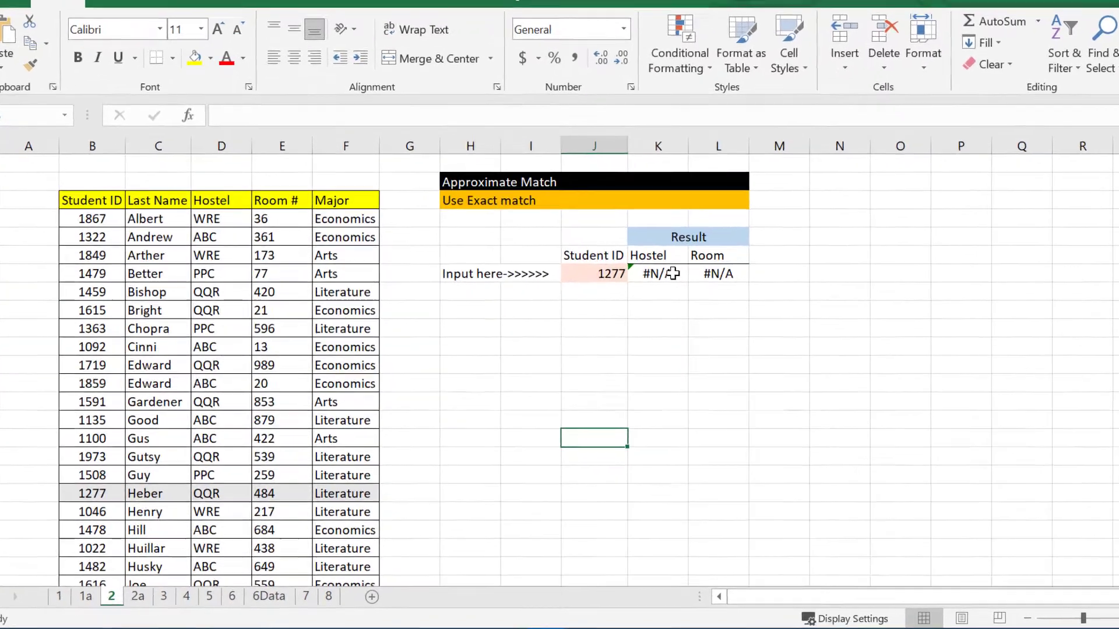
Inspect the match-type argument of the VLOOKUP formula in the Hostel result cell and the order of the Student ID column
{"action": "left_click", "coordinate": [631, 301]}
{"action": "left_click", "coordinate": [370, 155]}
{"action": "double_click", "coordinate": [382, 48]}
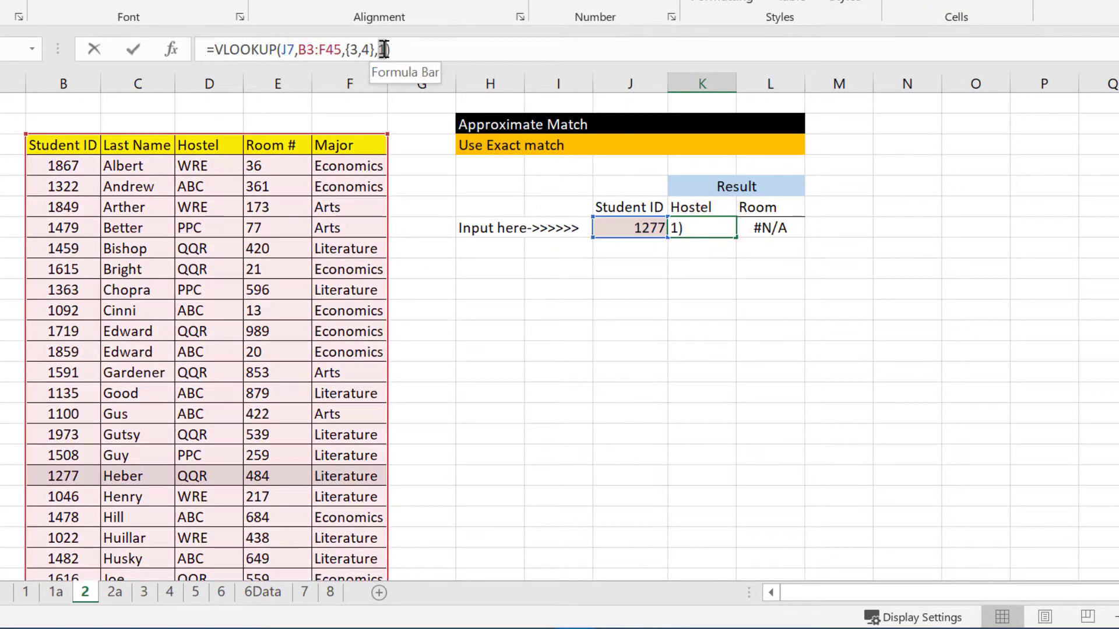
{"action": "key", "text": "ctrl+shift+Return"}
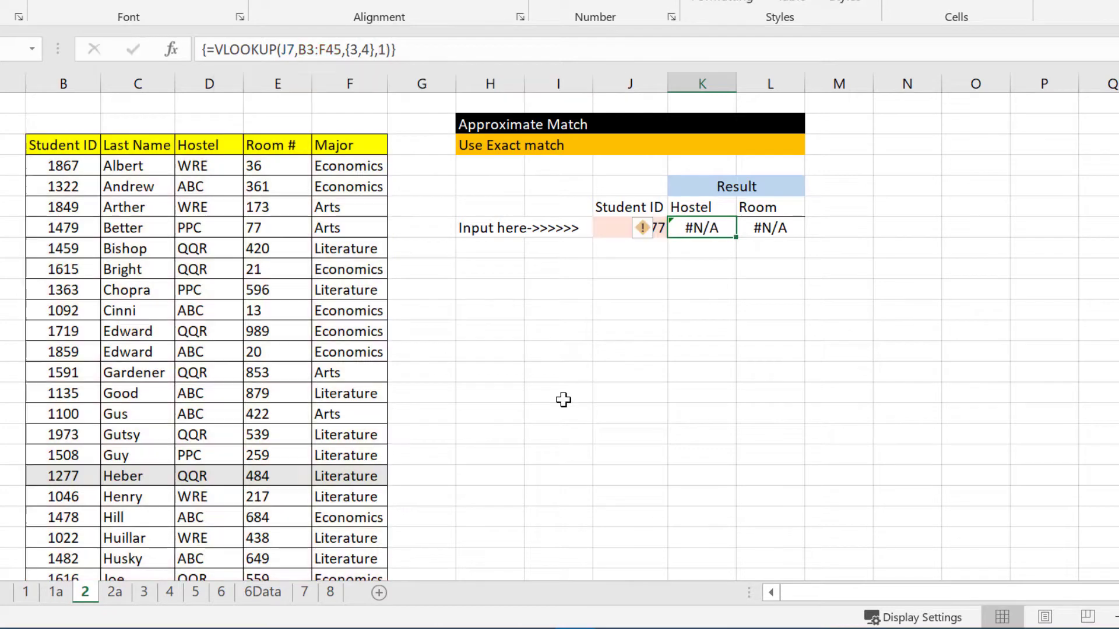
{"action": "left_click", "coordinate": [64, 252]}
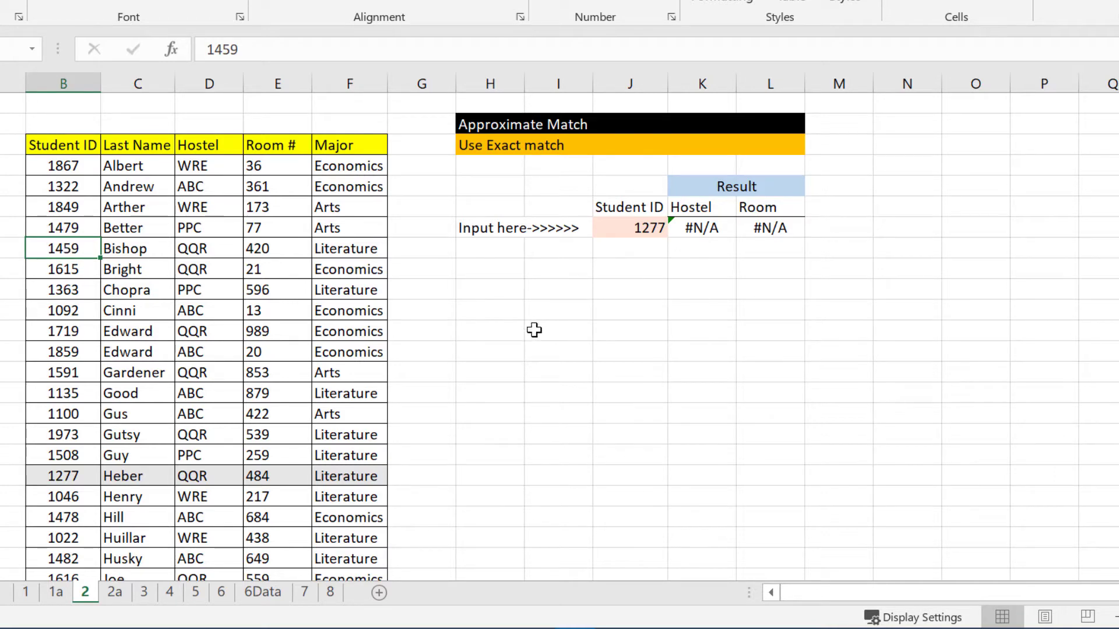
Set the last VLOOKUP argument in the Hostel and Room result cells to 0 for an exact match, entered as an array formula
{"action": "left_click", "coordinate": [731, 337]}
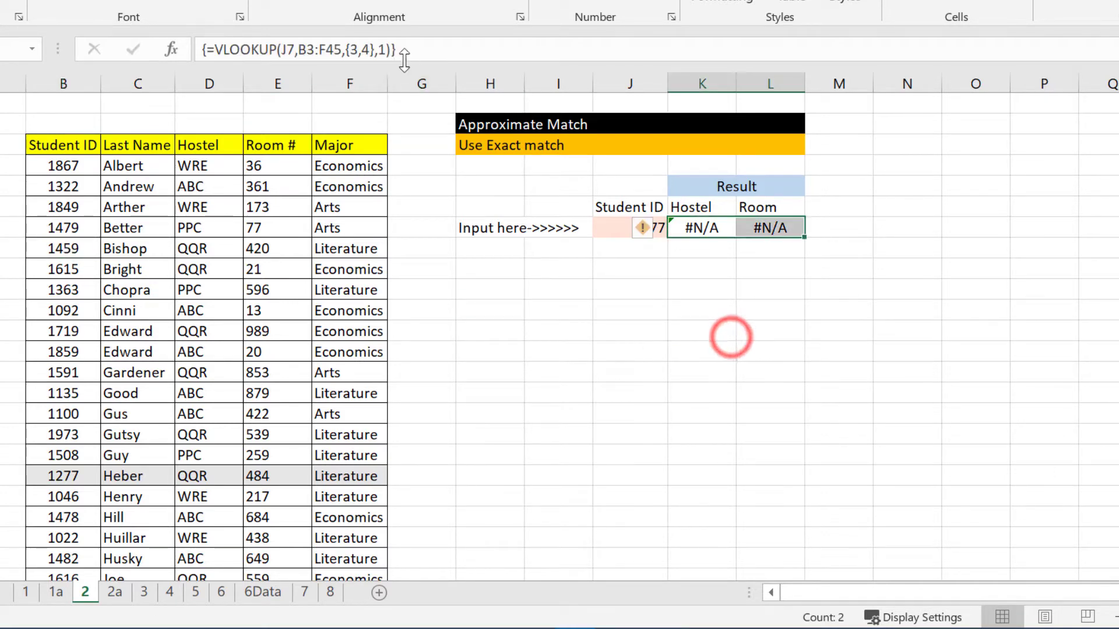
{"action": "double_click", "coordinate": [383, 51]}
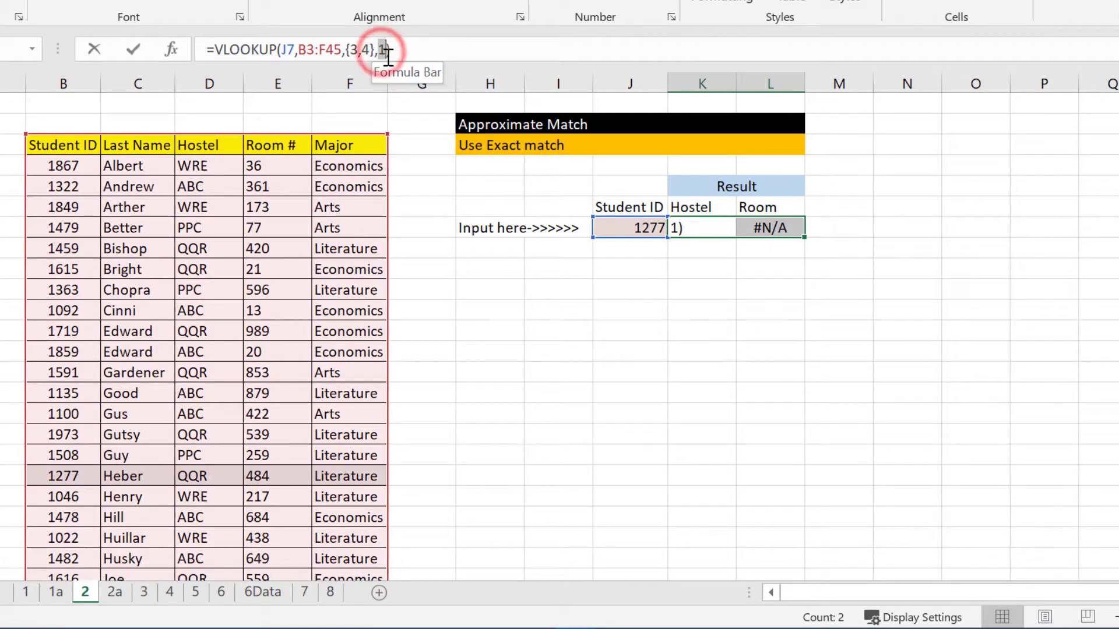
{"action": "type", "text": "0"}
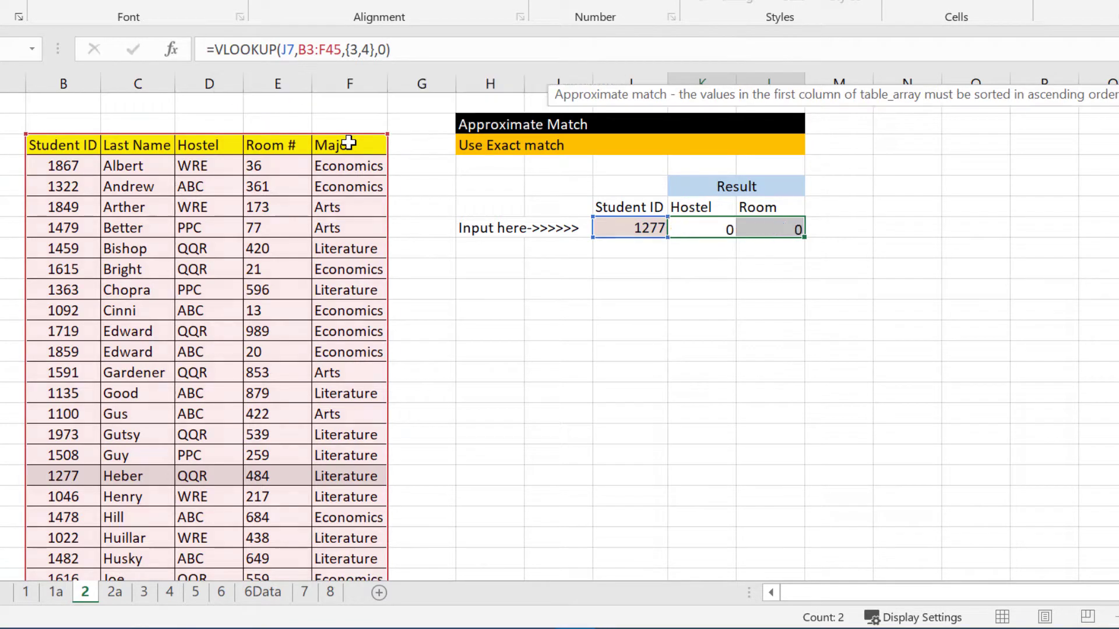
{"action": "key", "text": "ctrl+shift+Return"}
{"action": "left_click", "coordinate": [758, 353]}
{"action": "left_click", "coordinate": [801, 433]}
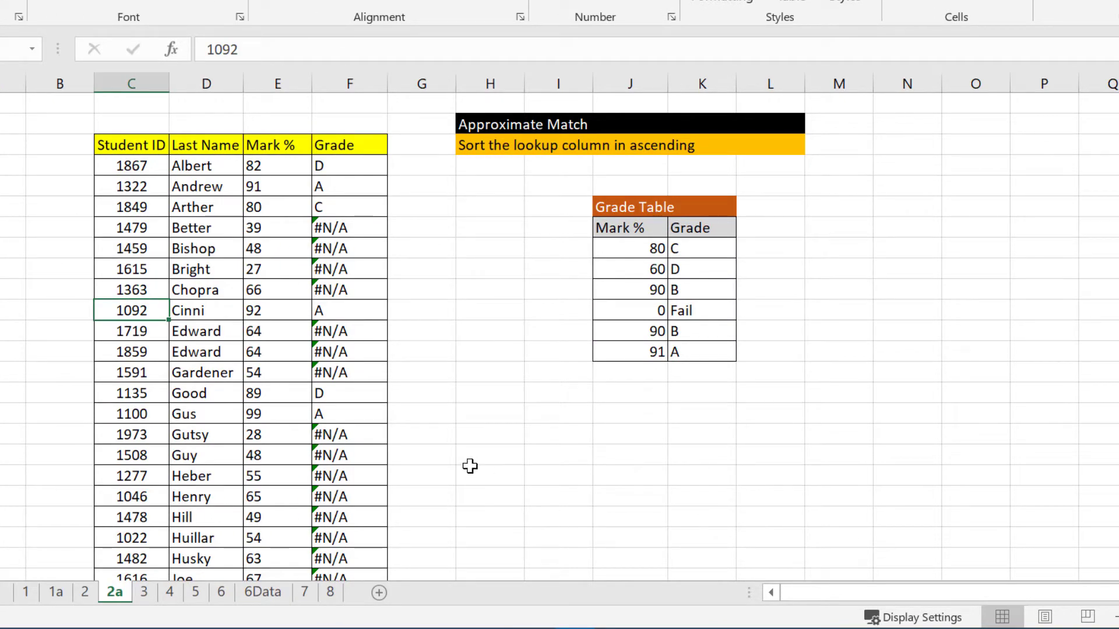
Sort the Grade Table rows by Mark % in ascending order
{"action": "left_click", "coordinate": [623, 310]}
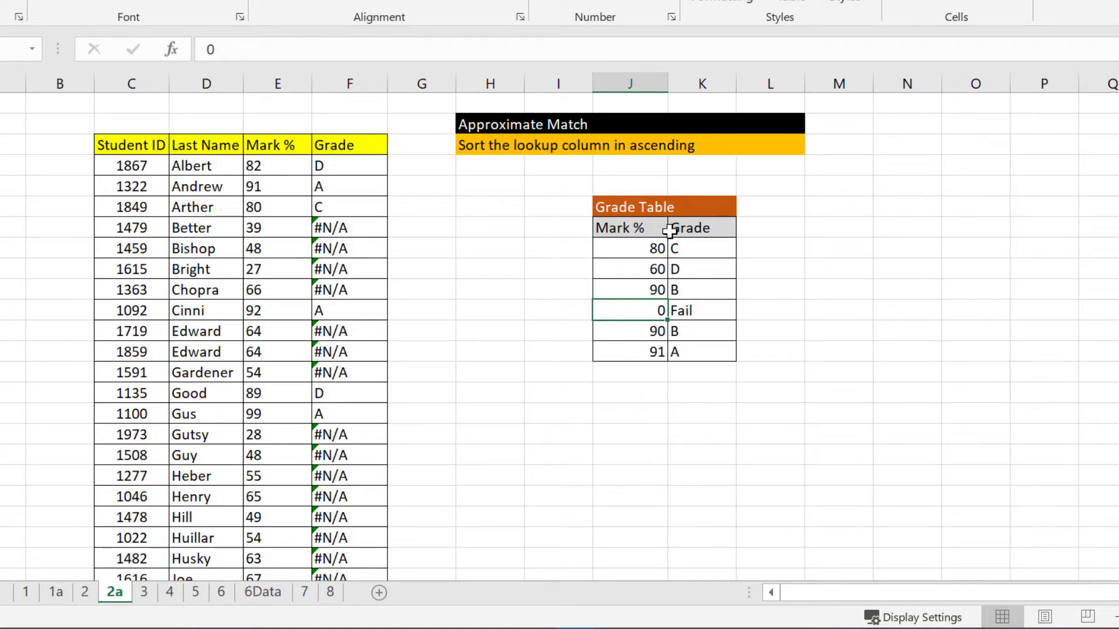
{"action": "scroll", "coordinate": [762, 452], "scroll_direction": "down", "scroll_amount": 2}
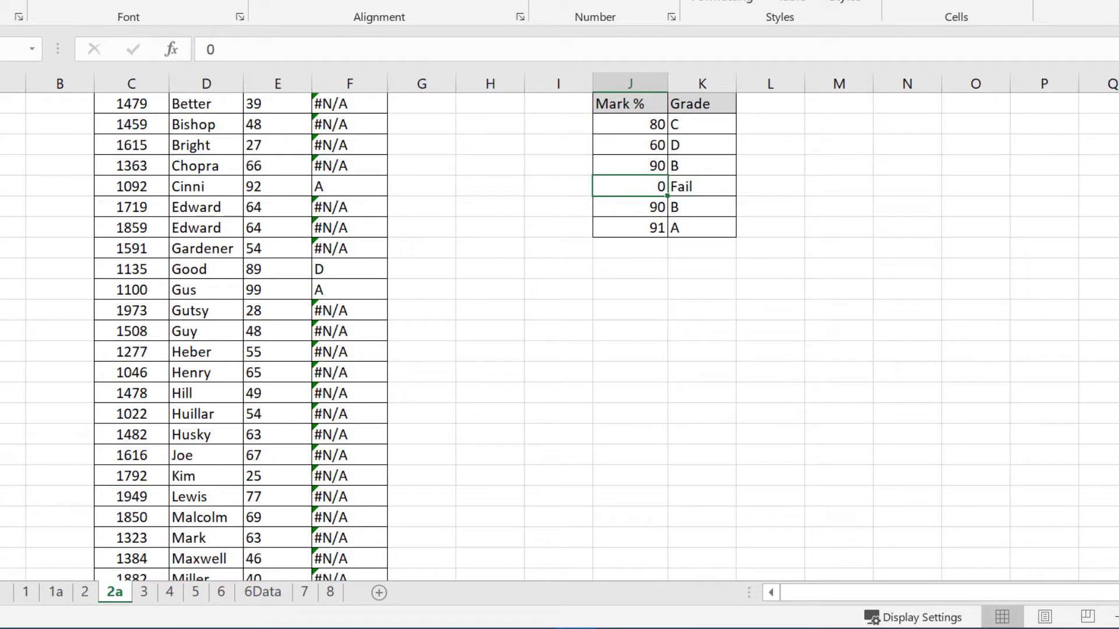
{"action": "scroll", "coordinate": [918, 420], "scroll_direction": "up", "scroll_amount": 2}
{"action": "left_click", "coordinate": [918, 431]}
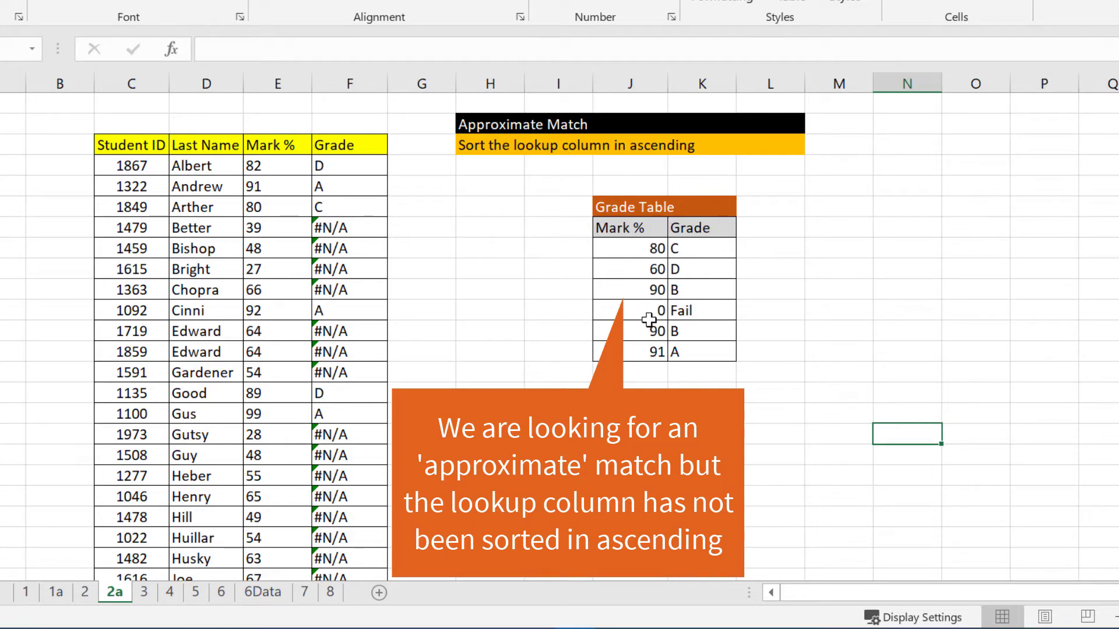
{"action": "left_click_drag", "start_coordinate": [635, 248], "coordinate": [689, 352]}
{"action": "right_click", "coordinate": [689, 352]}
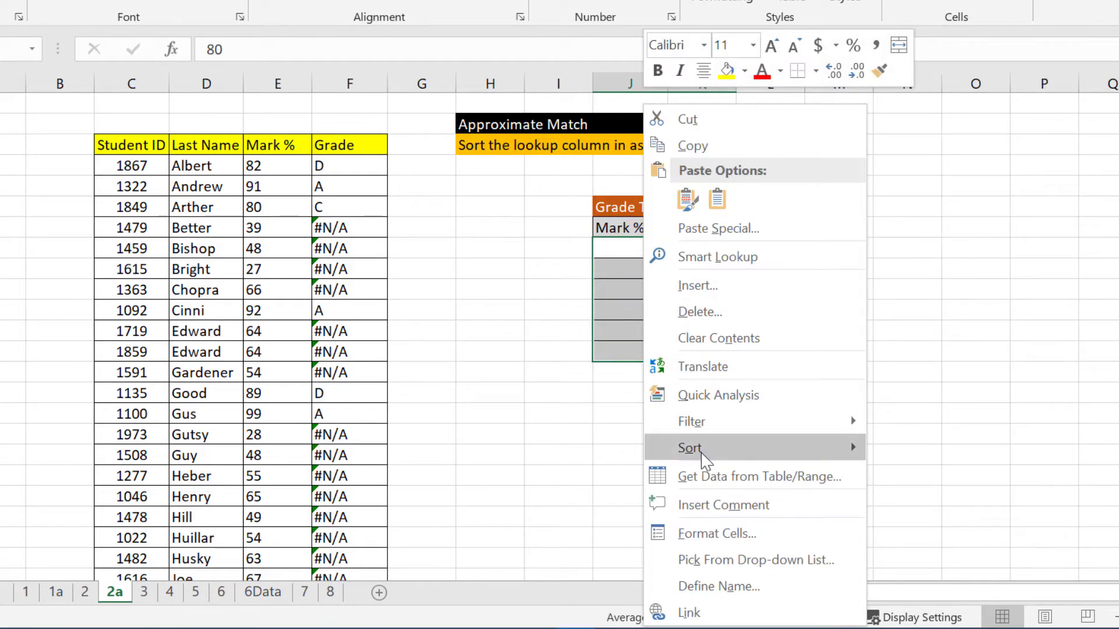
{"action": "mouse_move", "coordinate": [676, 449]}
{"action": "left_click", "coordinate": [979, 449]}
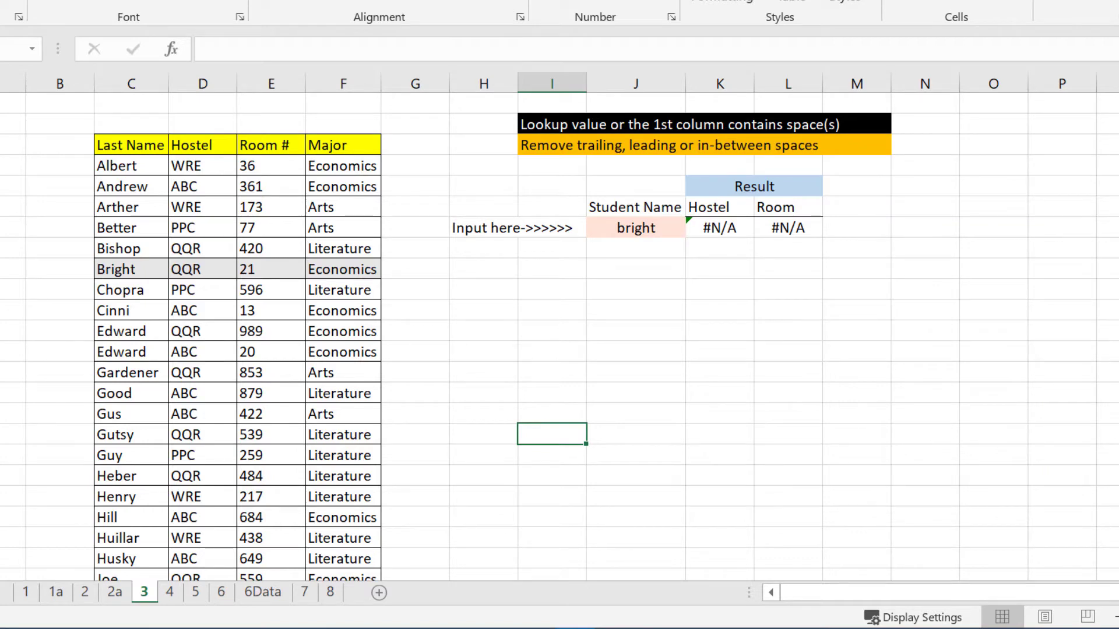
Remove the trailing space from the highlighted last name in cell C9 of the student table
{"action": "left_click", "coordinate": [749, 343]}
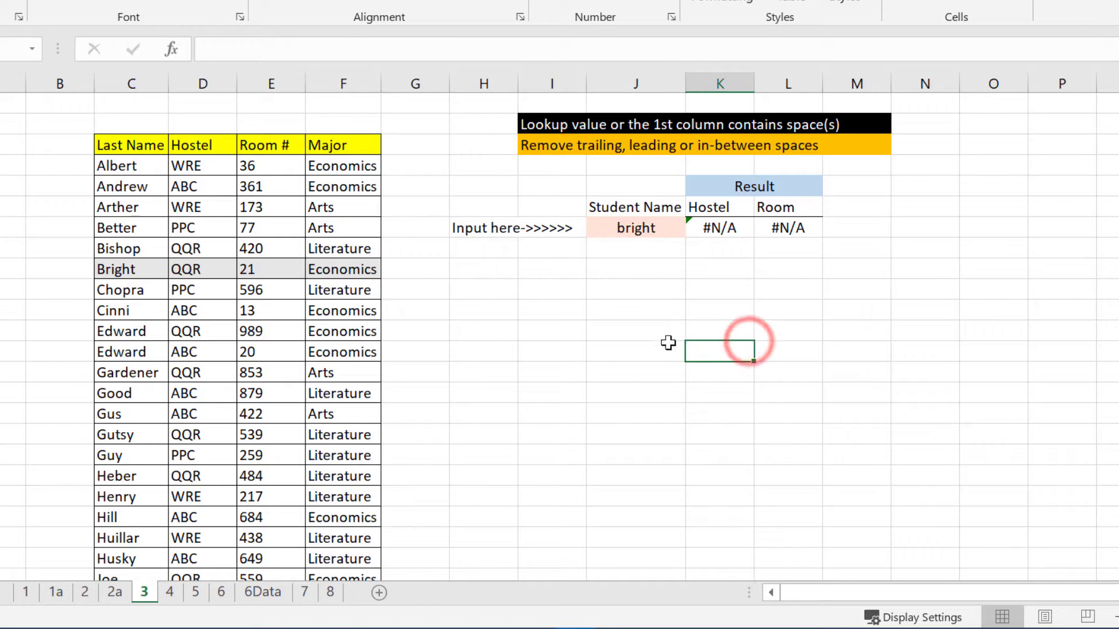
{"action": "left_click", "coordinate": [614, 229]}
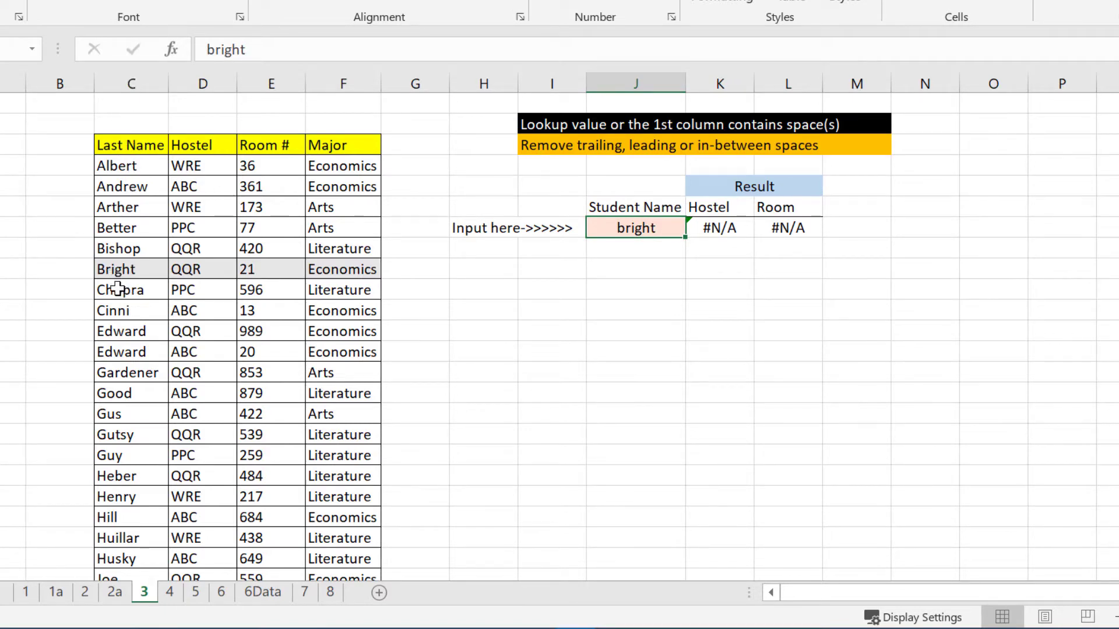
{"action": "left_click", "coordinate": [613, 348]}
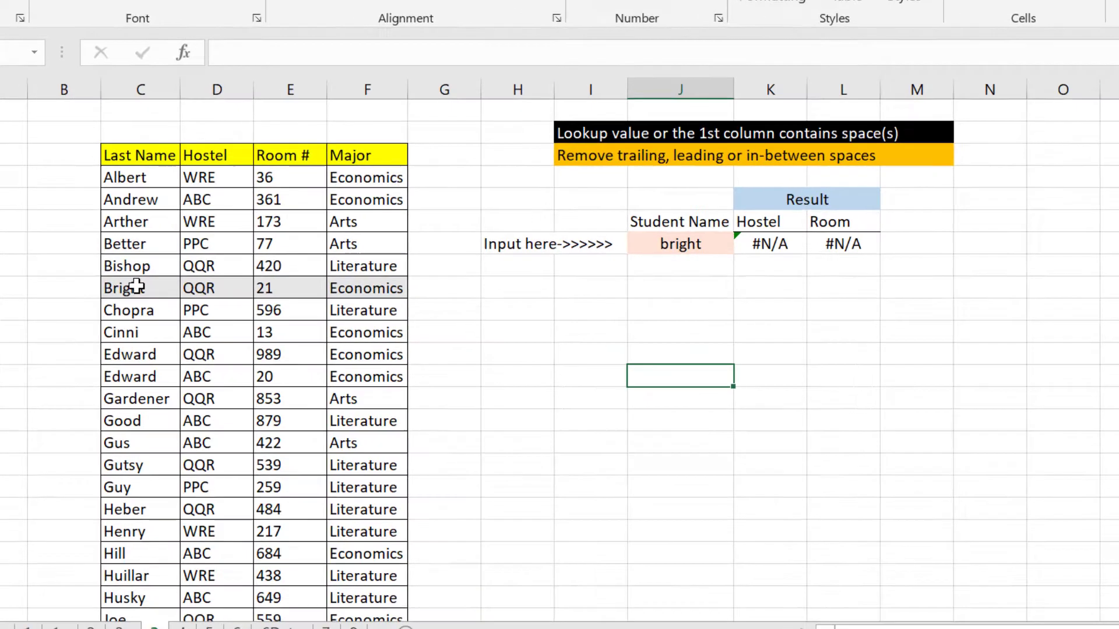
{"action": "left_click", "coordinate": [128, 268]}
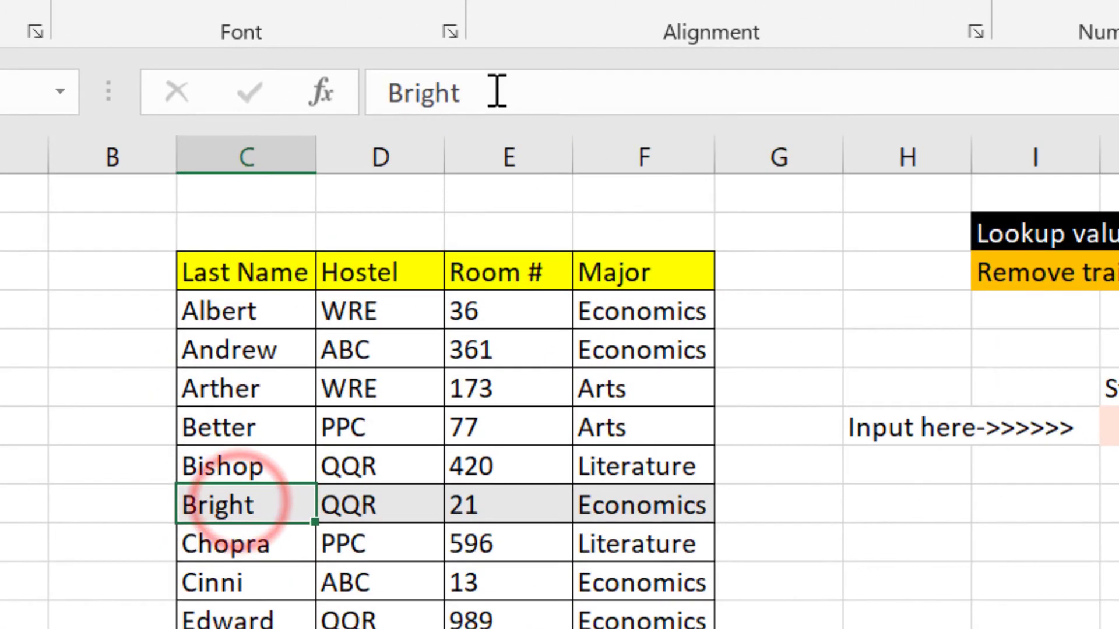
{"action": "left_click", "coordinate": [457, 85]}
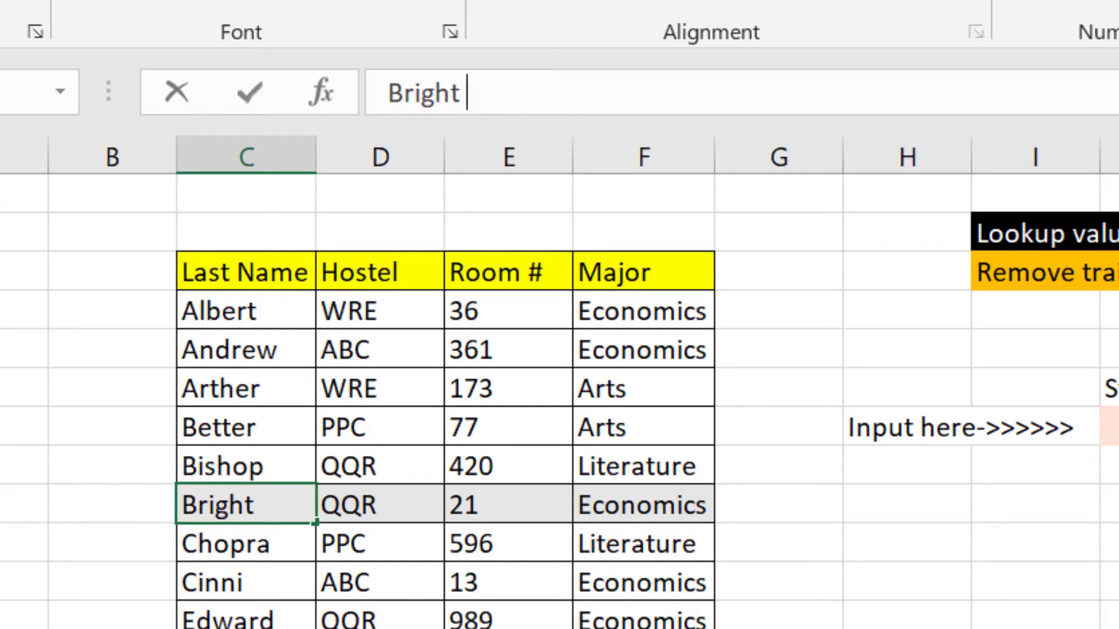
{"action": "key", "text": "BackSpace"}
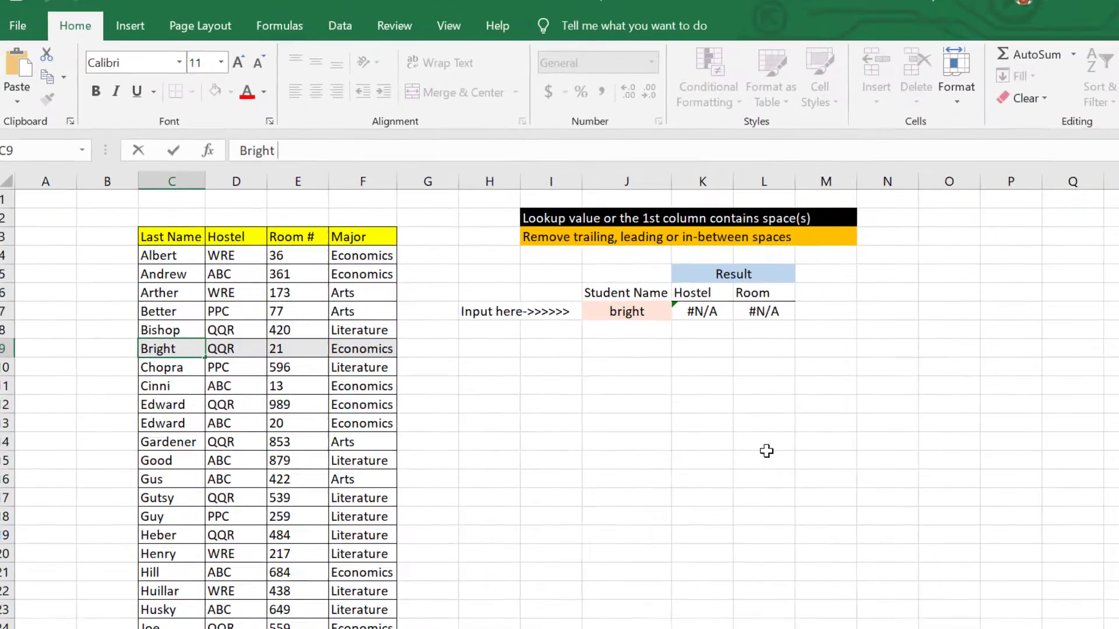
{"action": "key", "text": "Return"}
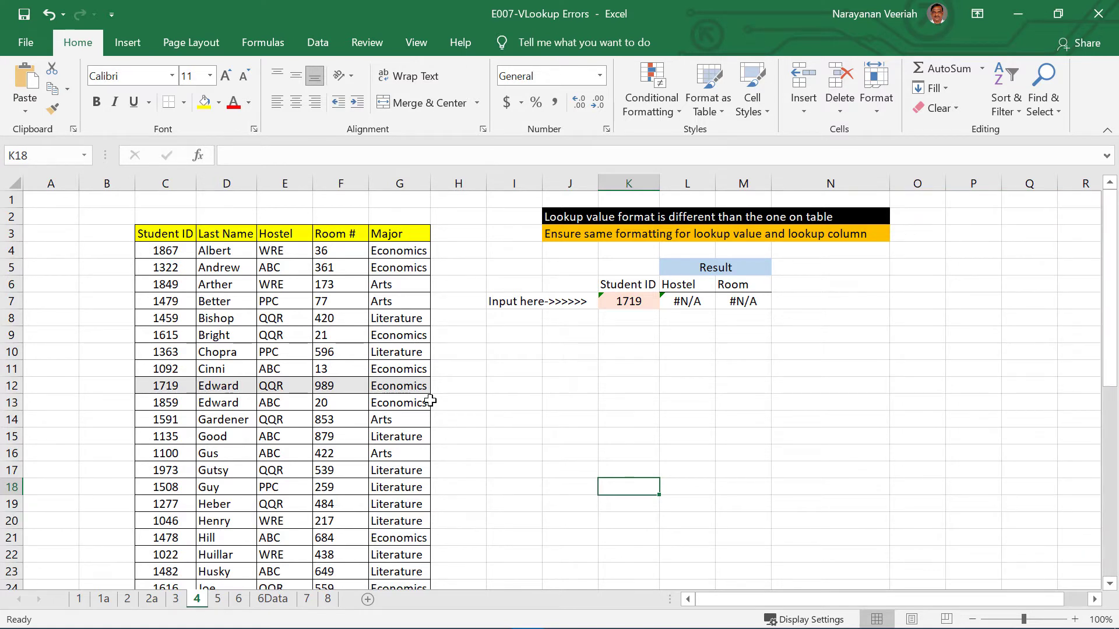
Compare the number format of the lookup Student ID in K7 with the Student ID column of the table
{"action": "left_click", "coordinate": [628, 301]}
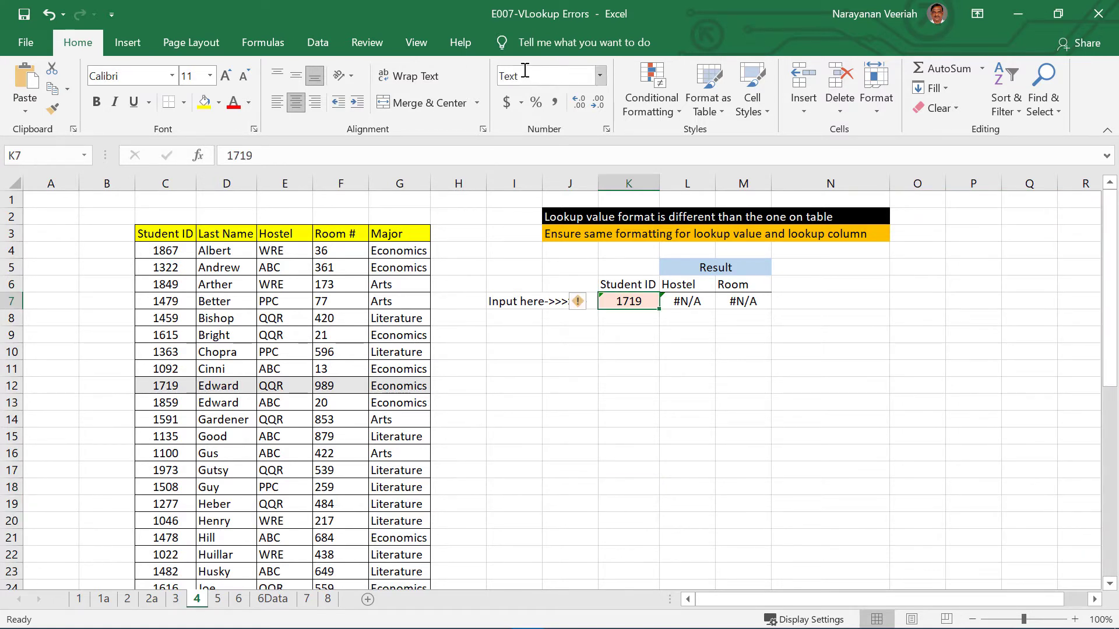
{"action": "left_click_drag", "start_coordinate": [168, 284], "coordinate": [173, 472]}
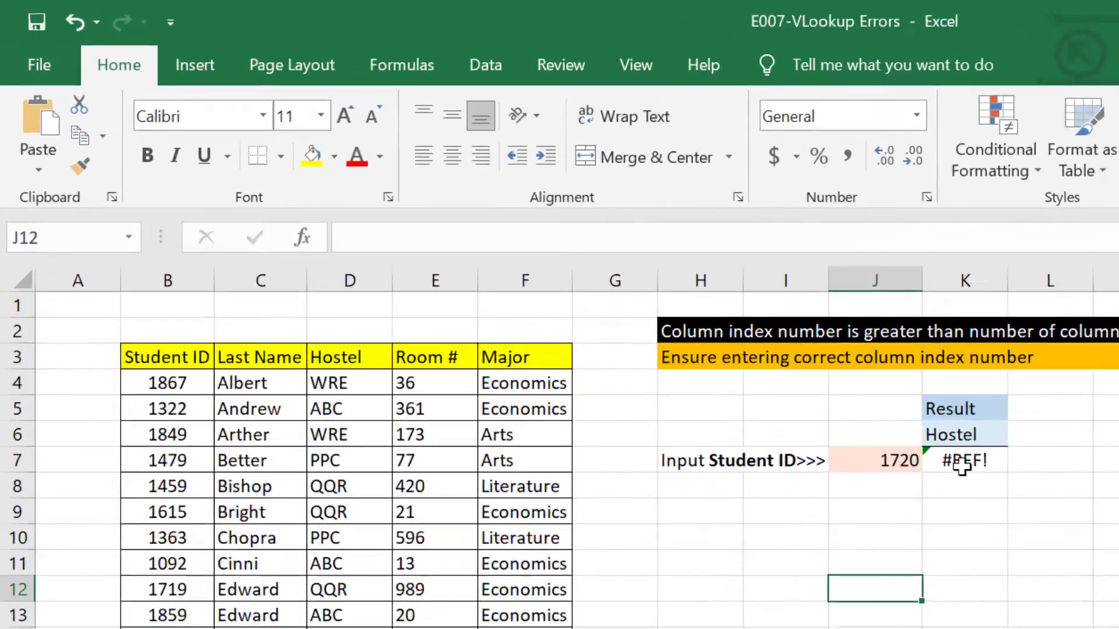
Set the column index number to 3 in the VLOOKUP formula of the Hostel result cell K7
{"action": "left_click", "coordinate": [631, 302]}
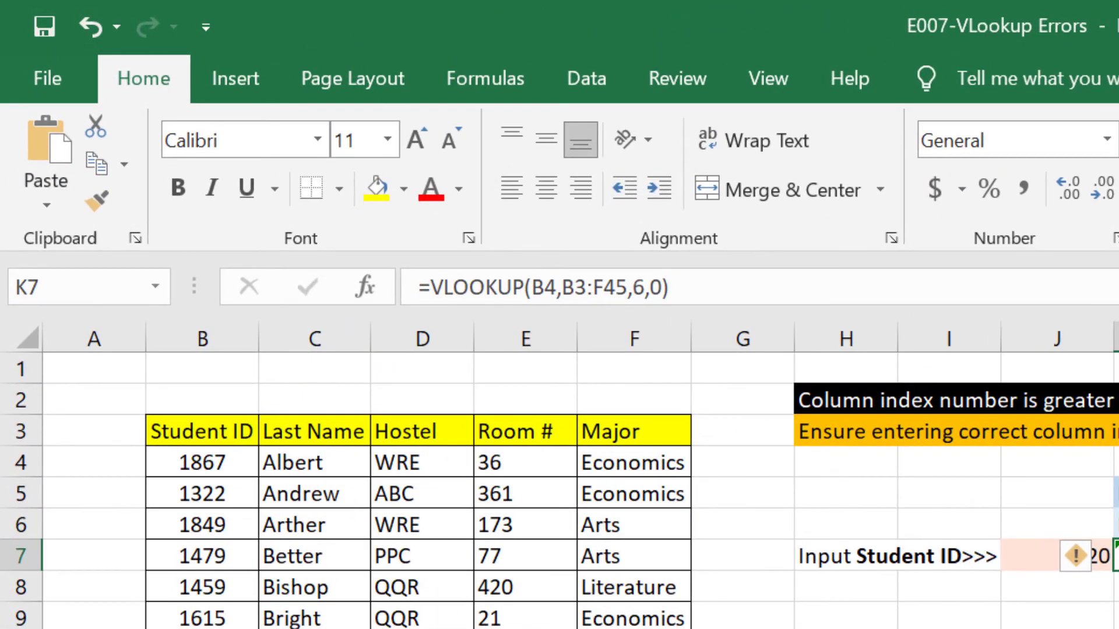
{"action": "double_click", "coordinate": [641, 288]}
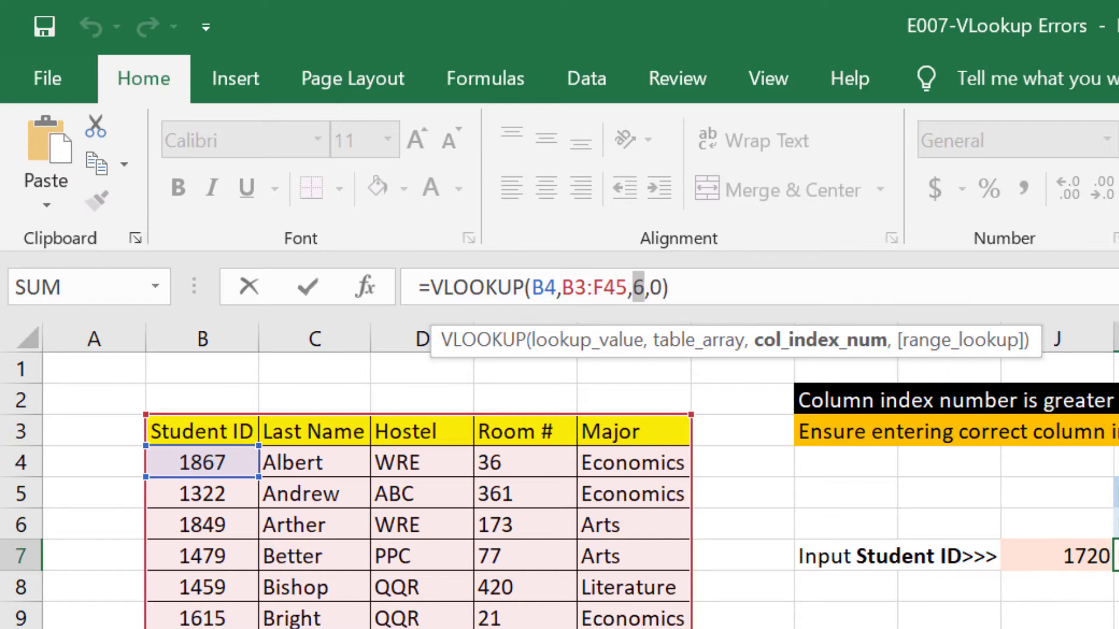
{"action": "type", "text": "3"}
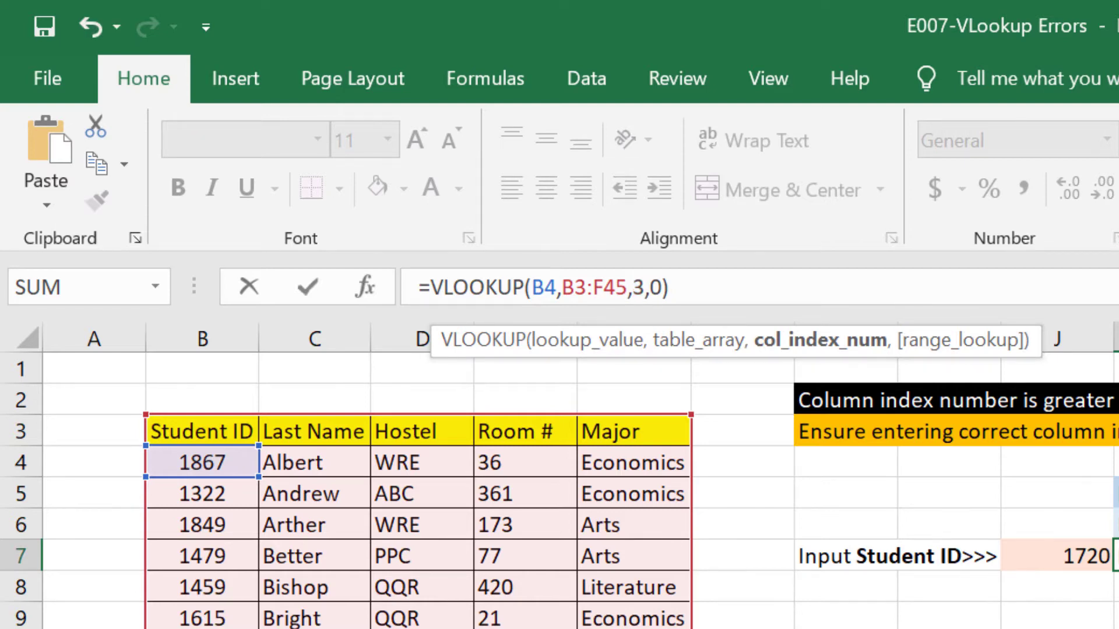
{"action": "key", "text": "Return"}
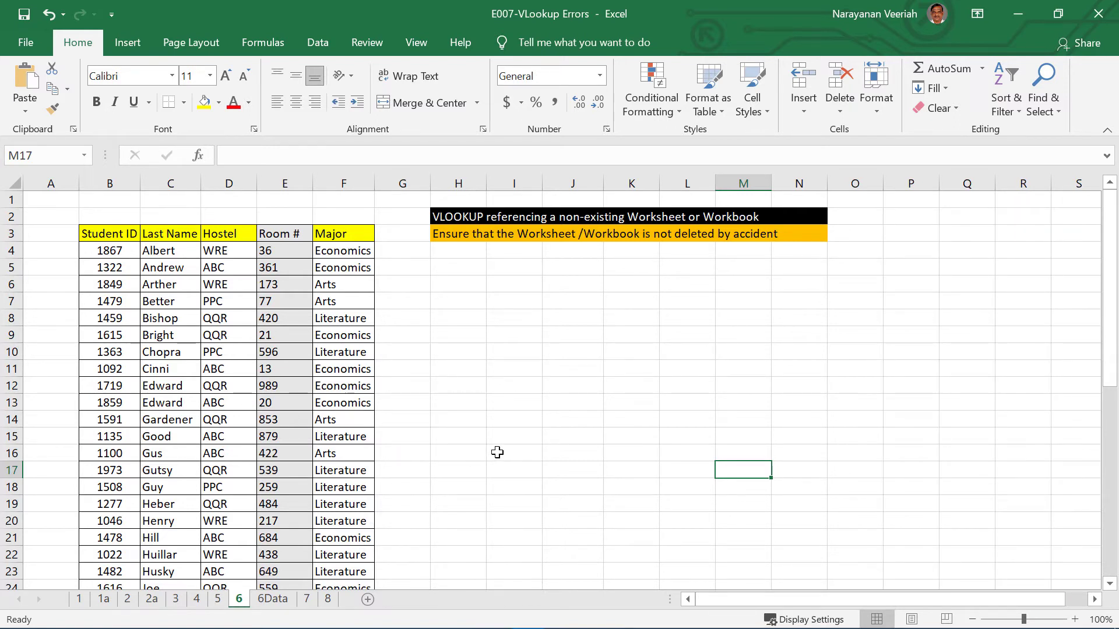
Review the student table on sheet 6 and the source data on sheet 6Data
{"action": "scroll", "coordinate": [496, 452], "scroll_direction": "down", "scroll_amount": 2}
{"action": "scroll", "coordinate": [496, 452], "scroll_direction": "up", "scroll_amount": 2}
{"action": "left_click", "coordinate": [265, 598]}
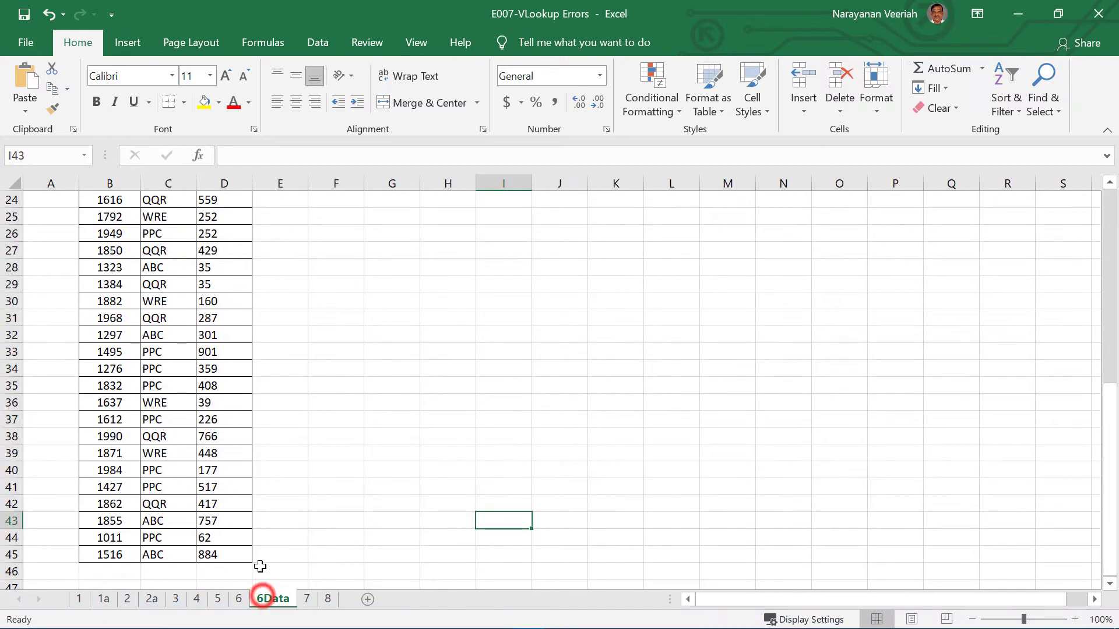
{"action": "left_click", "coordinate": [238, 598]}
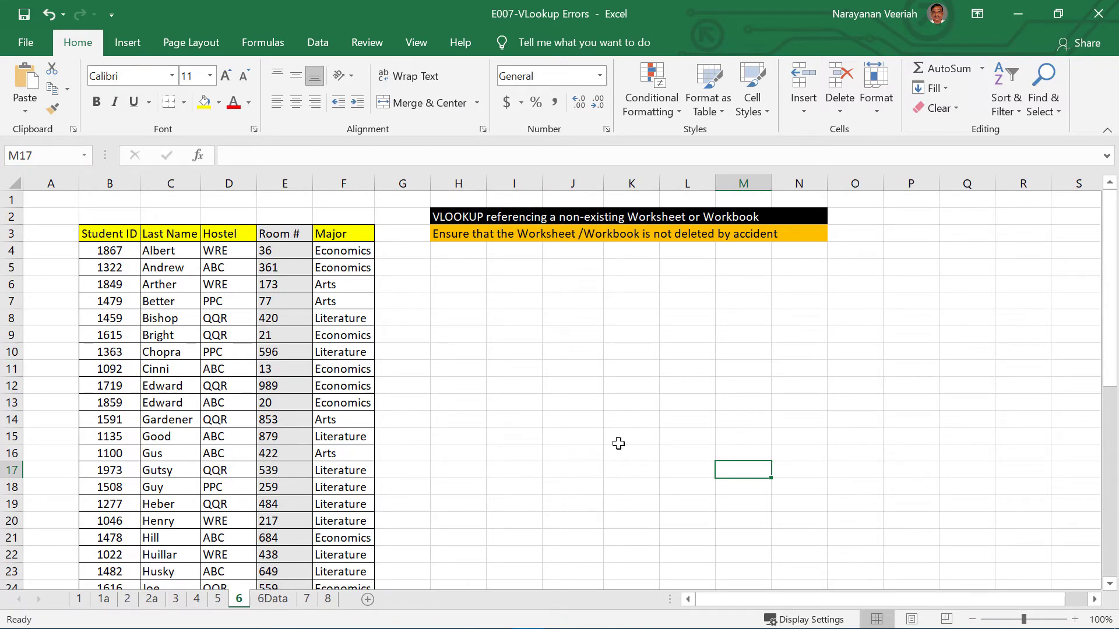
Delete the 6Data worksheet from the workbook
{"action": "left_click", "coordinate": [274, 599]}
{"action": "right_click", "coordinate": [274, 600]}
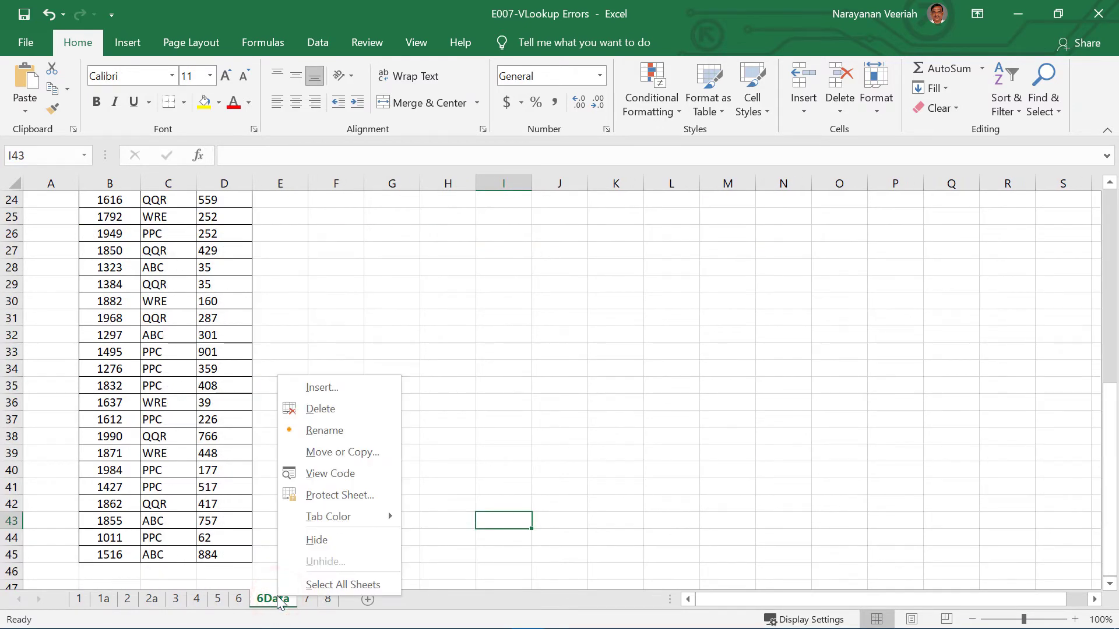
{"action": "left_click", "coordinate": [344, 412]}
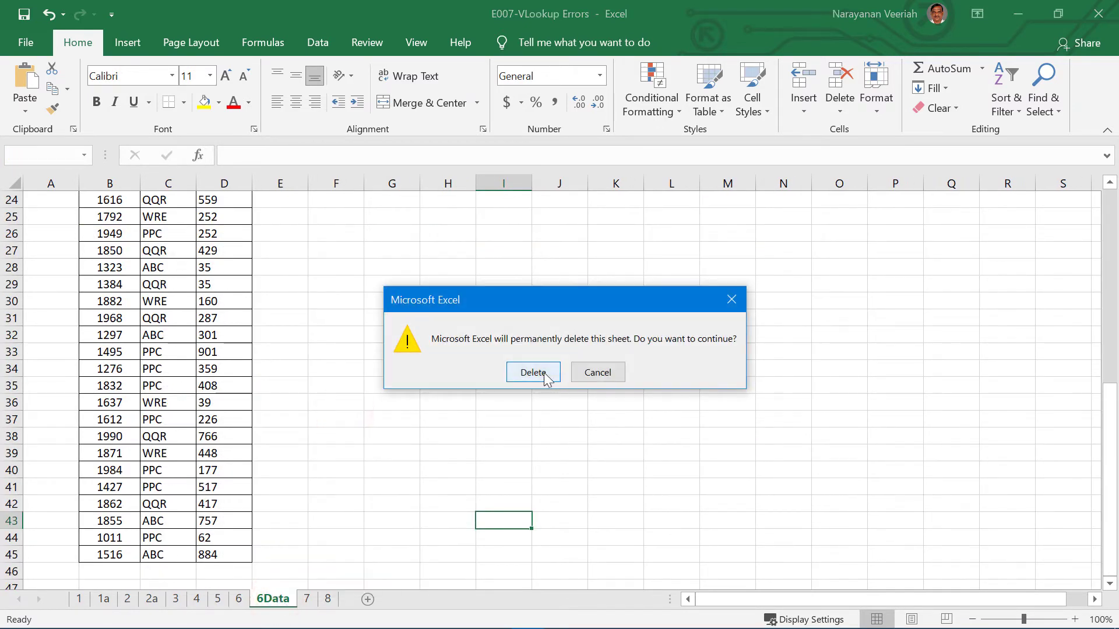
{"action": "left_click", "coordinate": [543, 373]}
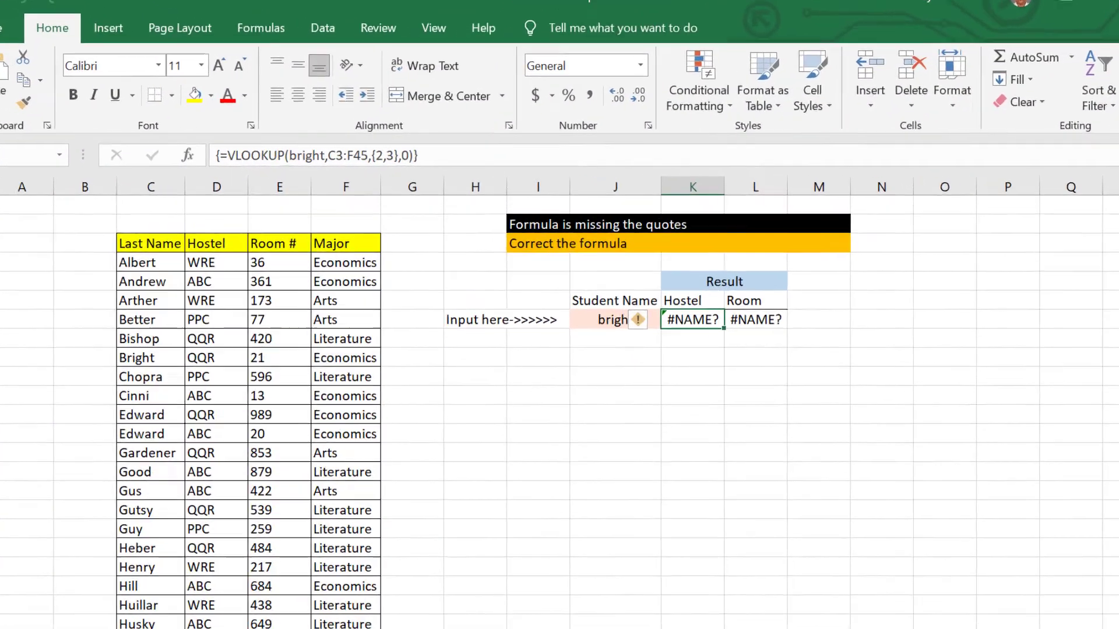
Enclose the lookup name in double quotes in the VLOOKUP array formula of the Hostel and Room result cells
{"action": "left_click_drag", "start_coordinate": [646, 301], "coordinate": [701, 301]}
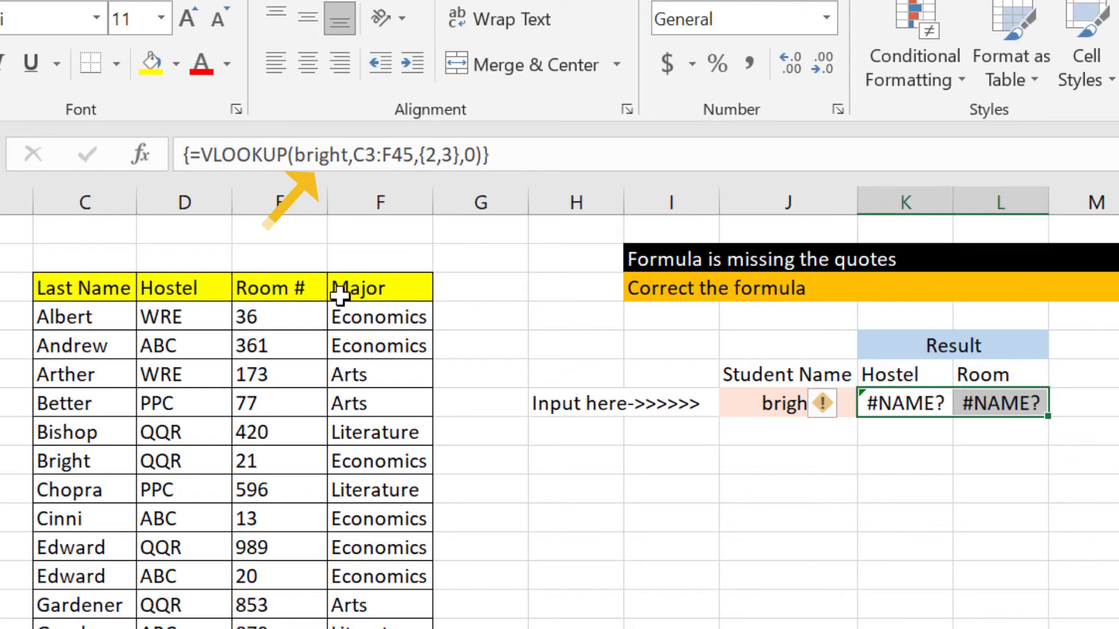
{"action": "left_click", "coordinate": [329, 156]}
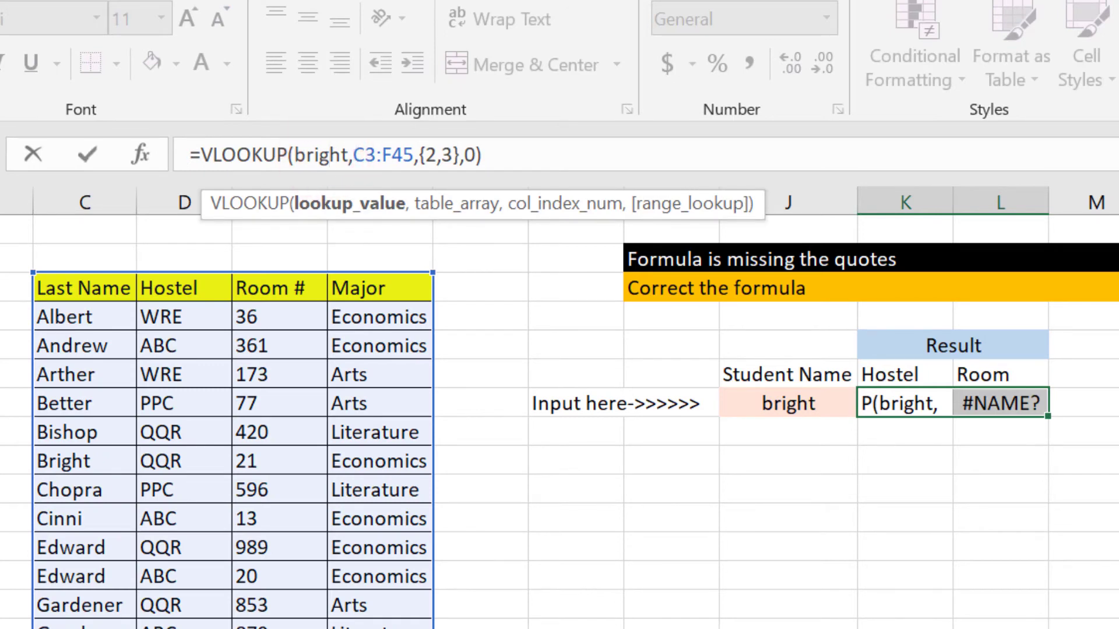
{"action": "left_click", "coordinate": [299, 154]}
{"action": "type", "text": "\""}
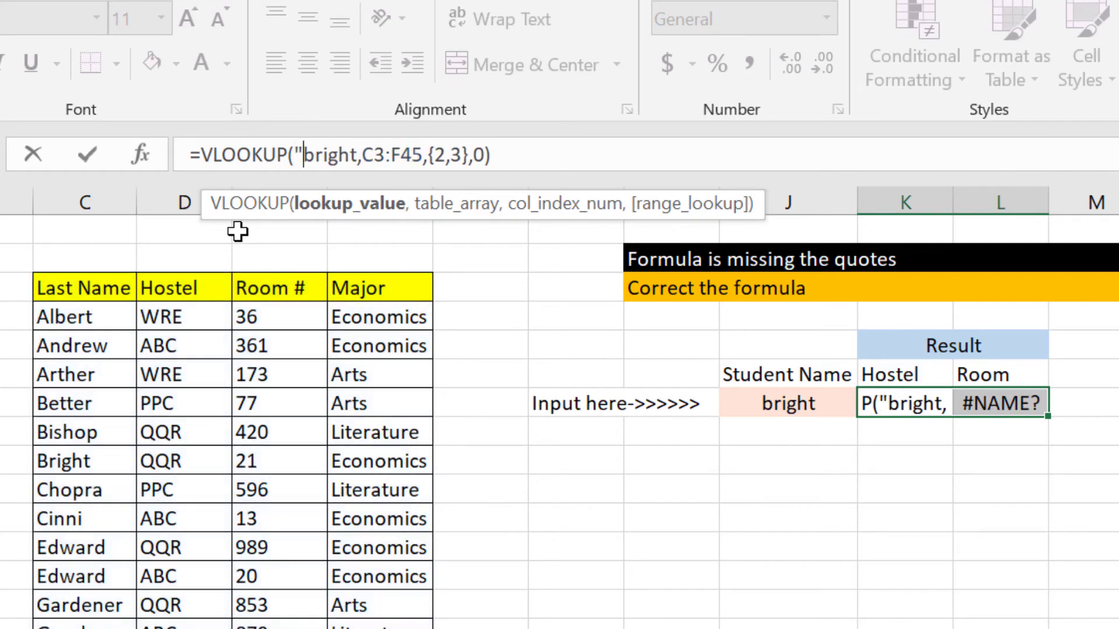
{"action": "left_click", "coordinate": [356, 155]}
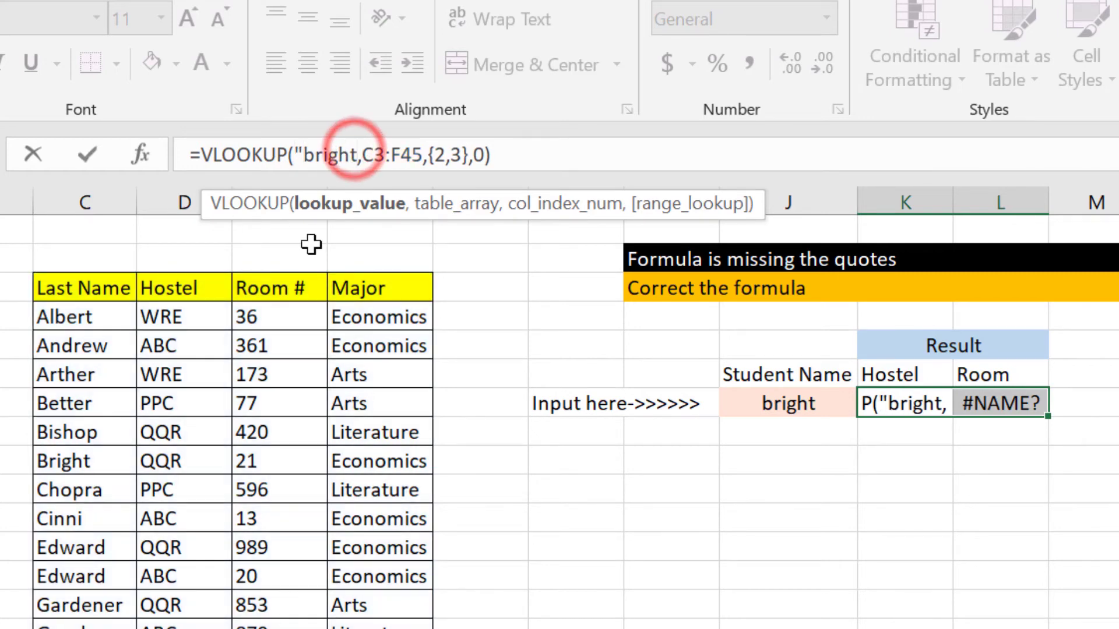
{"action": "type", "text": "\""}
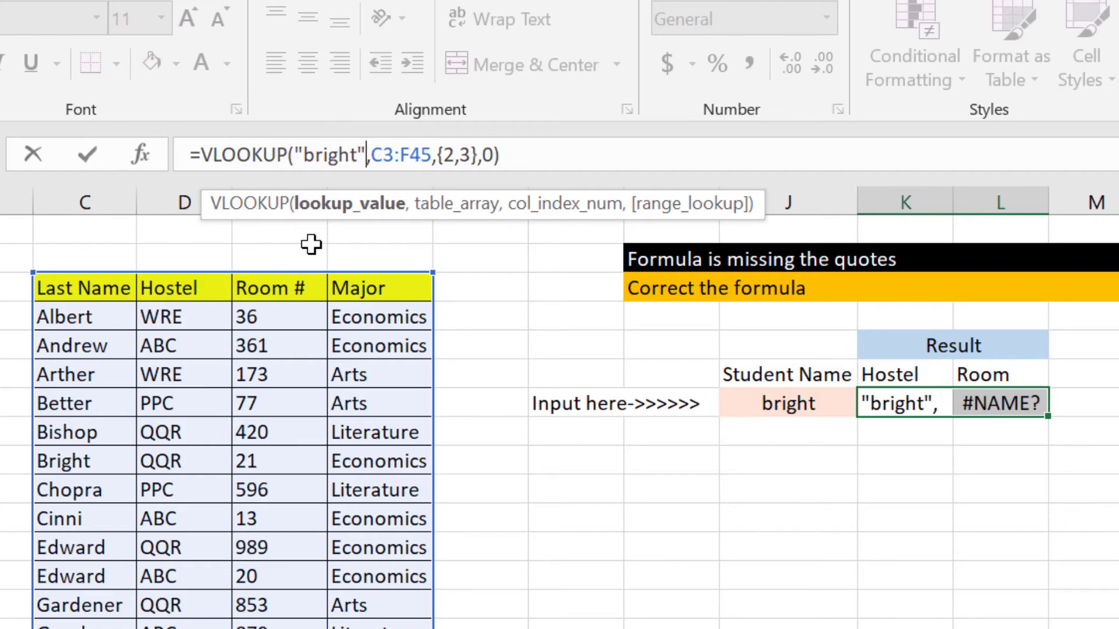
{"action": "key", "text": "ctrl+shift+Return"}
{"action": "left_click_drag", "start_coordinate": [64, 461], "coordinate": [250, 489]}
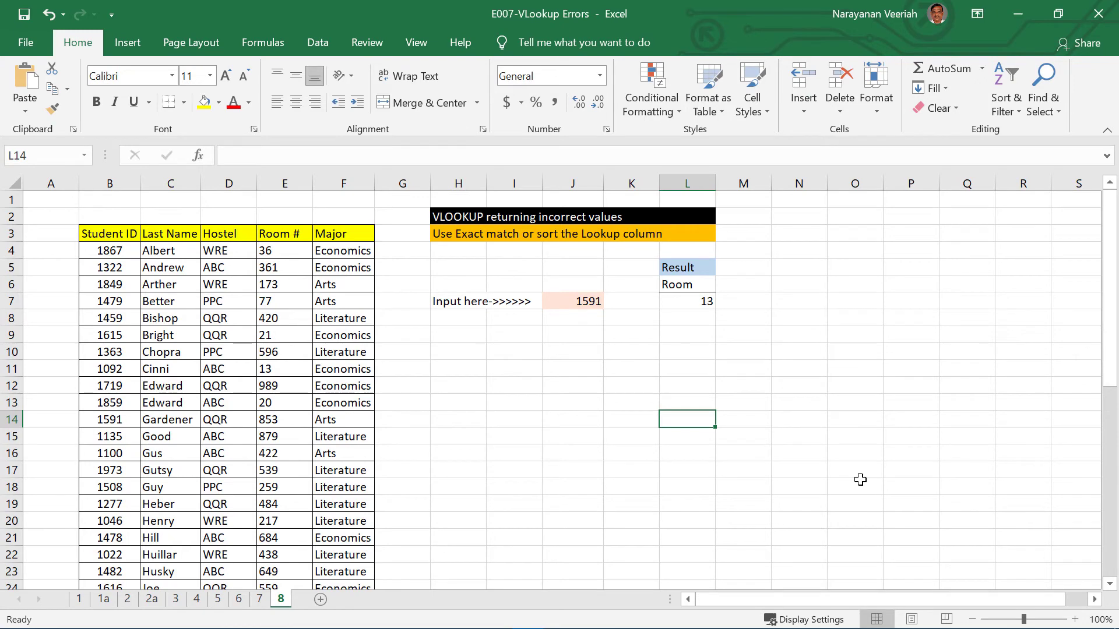
Set the range_lookup argument to 0 in the Room result formula L7 on sheet 8 and check it against the student's table row
{"action": "key", "text": "Up"}
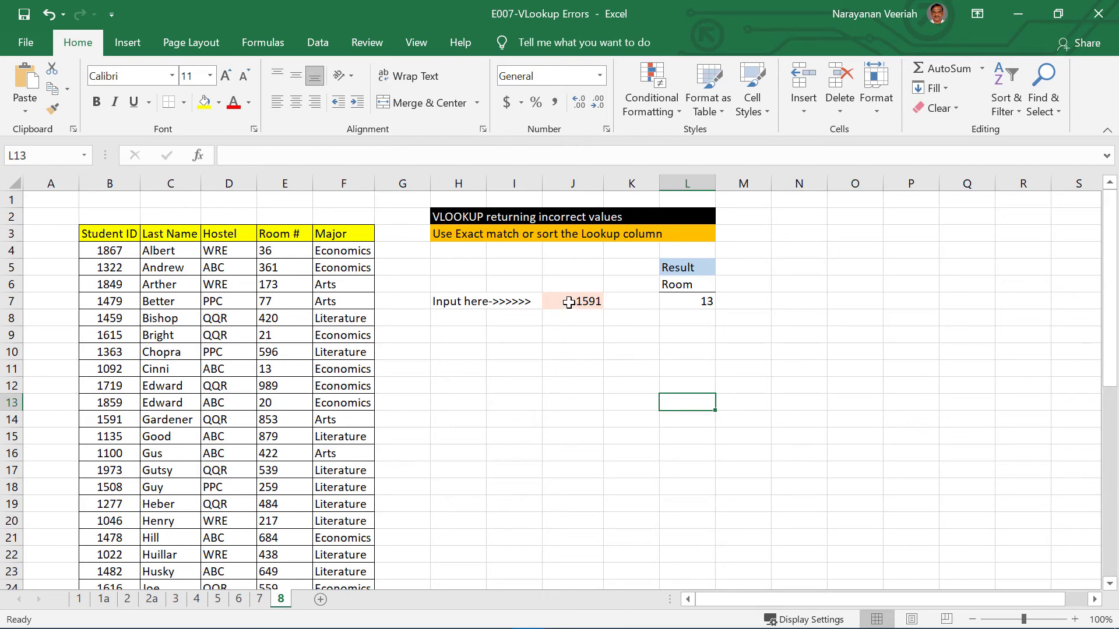
{"action": "left_click", "coordinate": [108, 420]}
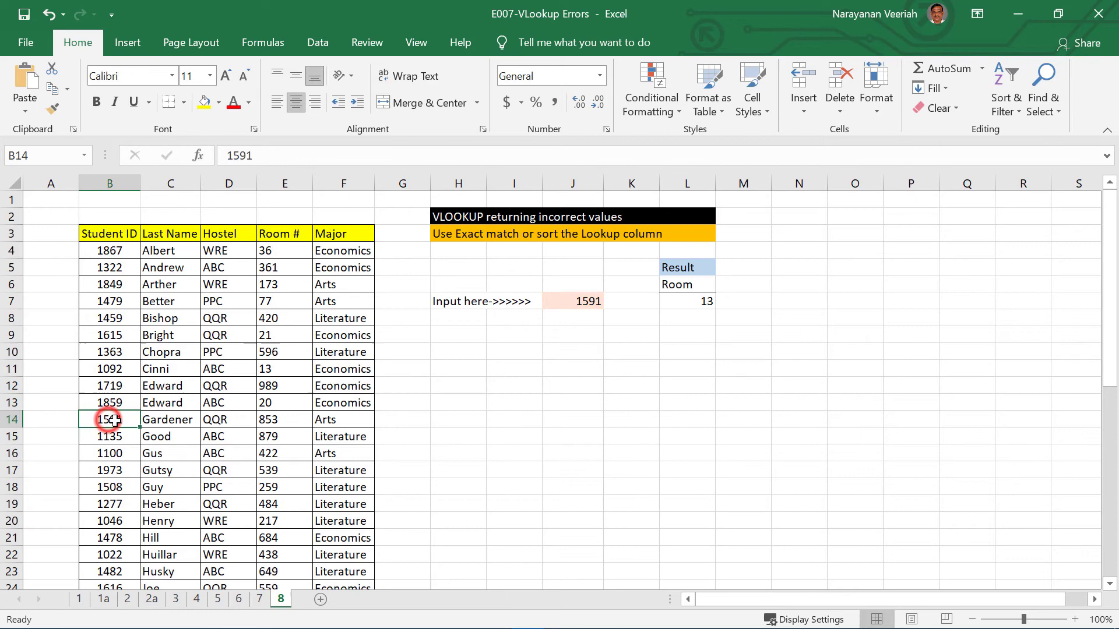
{"action": "left_click", "coordinate": [284, 422]}
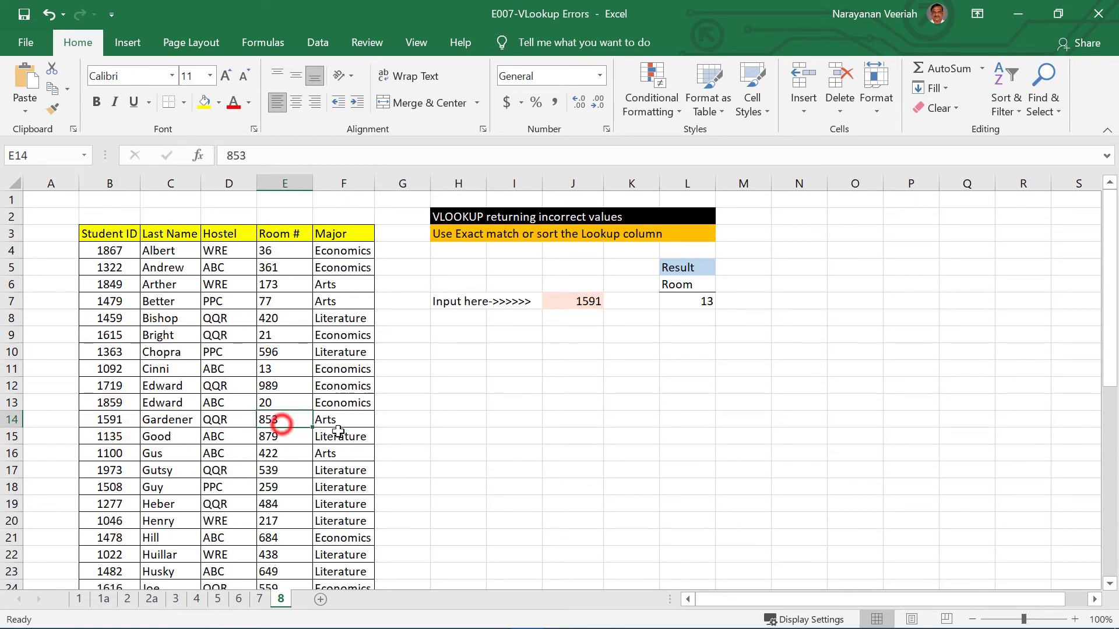
{"action": "left_click", "coordinate": [688, 303]}
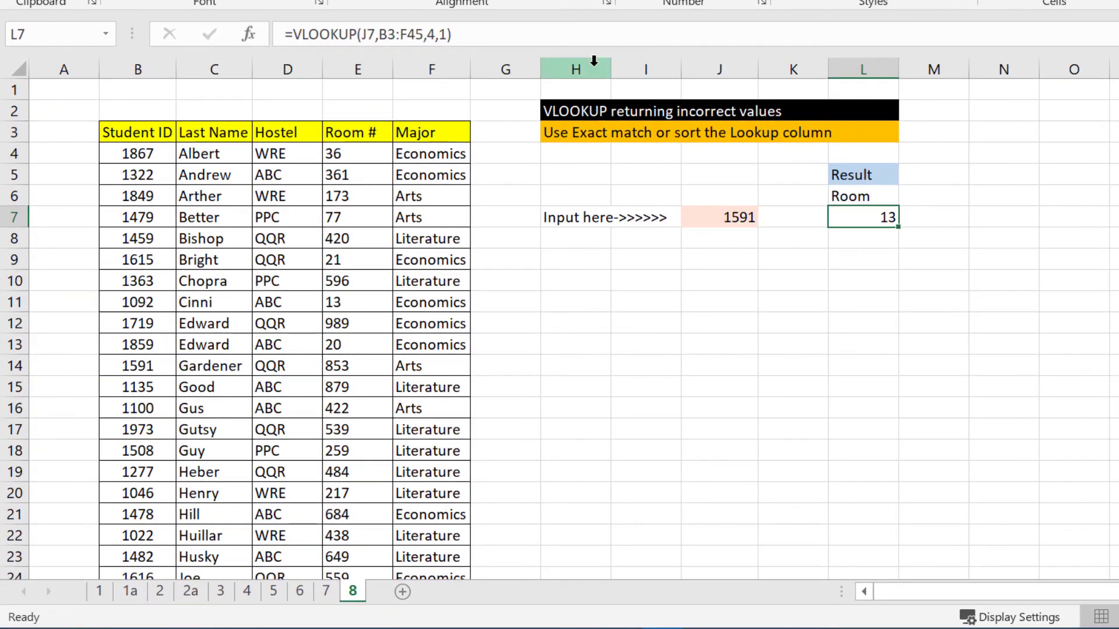
{"action": "left_click", "coordinate": [444, 34]}
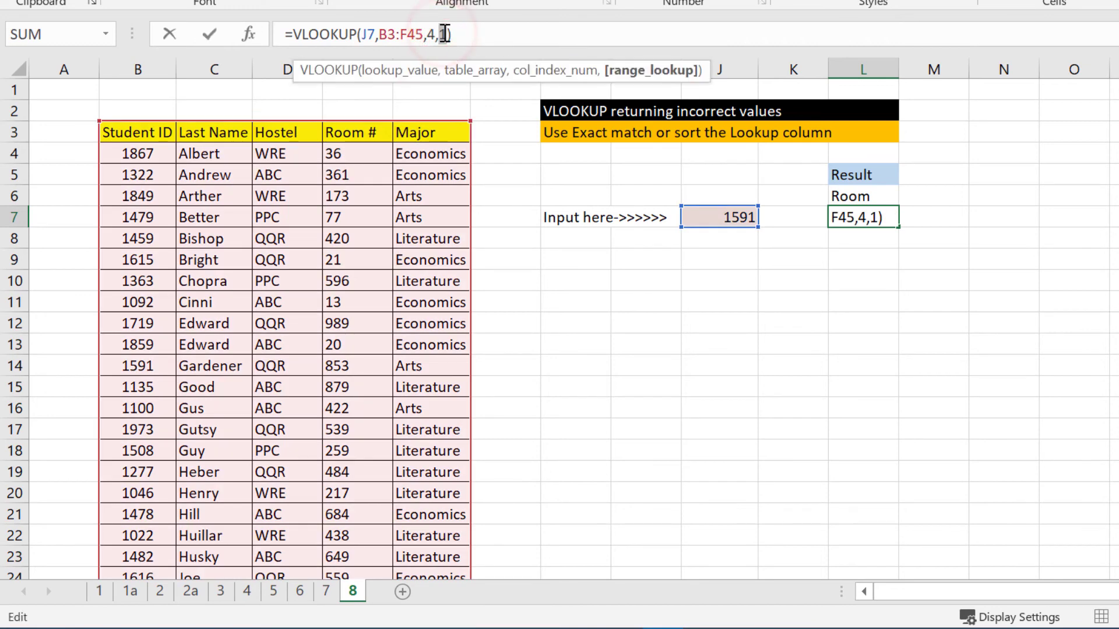
{"action": "type", "text": "0"}
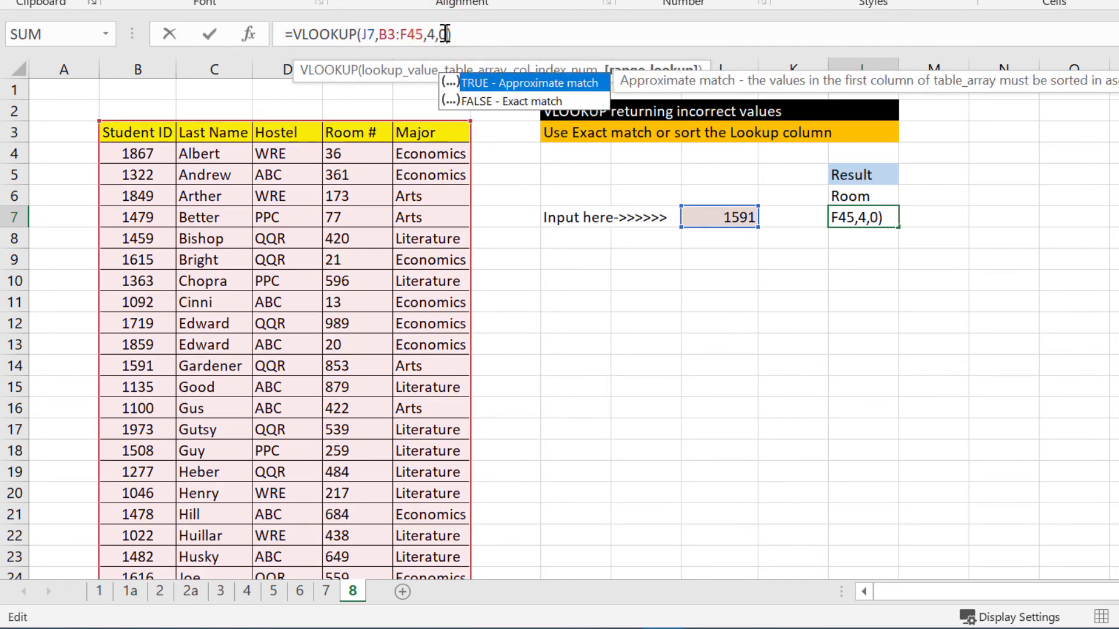
{"action": "key", "text": "Return"}
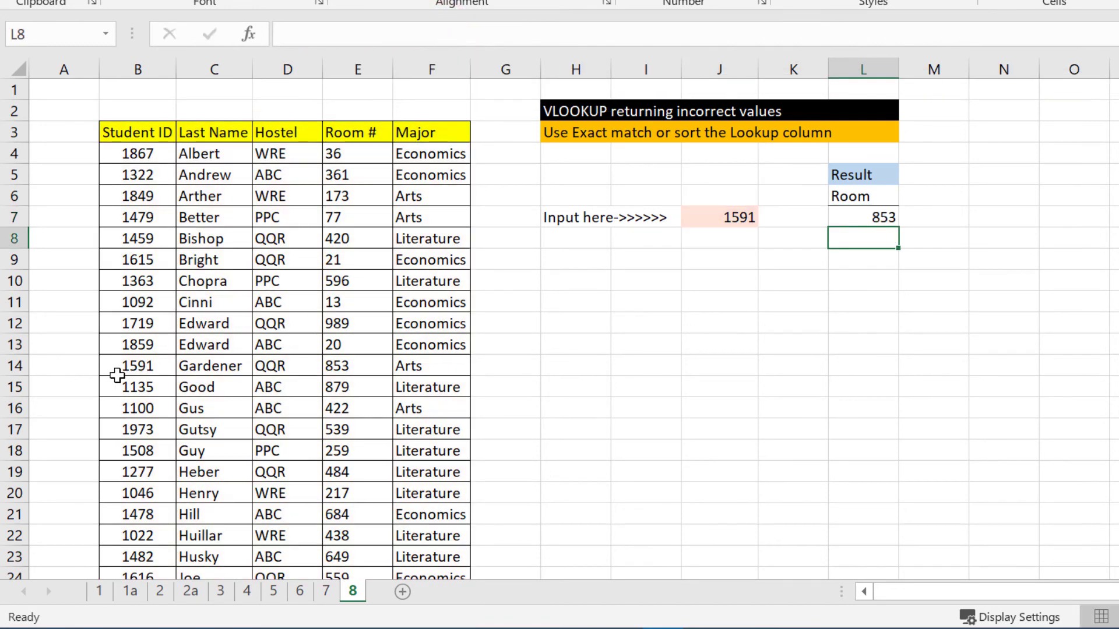
{"action": "left_click", "coordinate": [139, 367]}
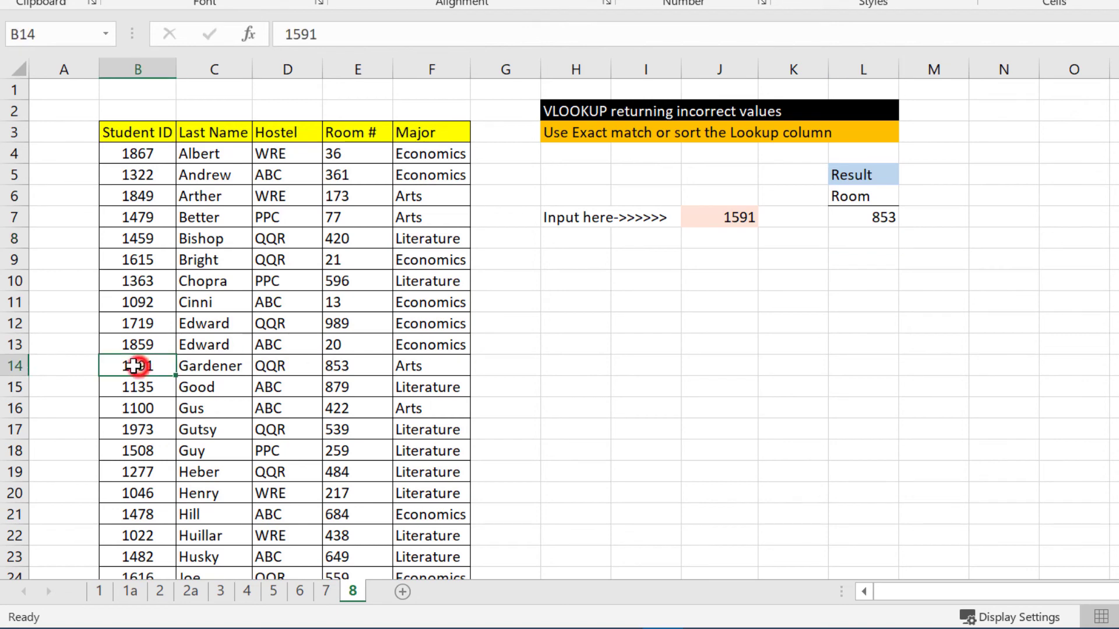
{"action": "left_click", "coordinate": [342, 368]}
Set the range_lookup argument of the VLOOKUP formula in L7 back to 1 for an approximate match
{"action": "left_click", "coordinate": [861, 218]}
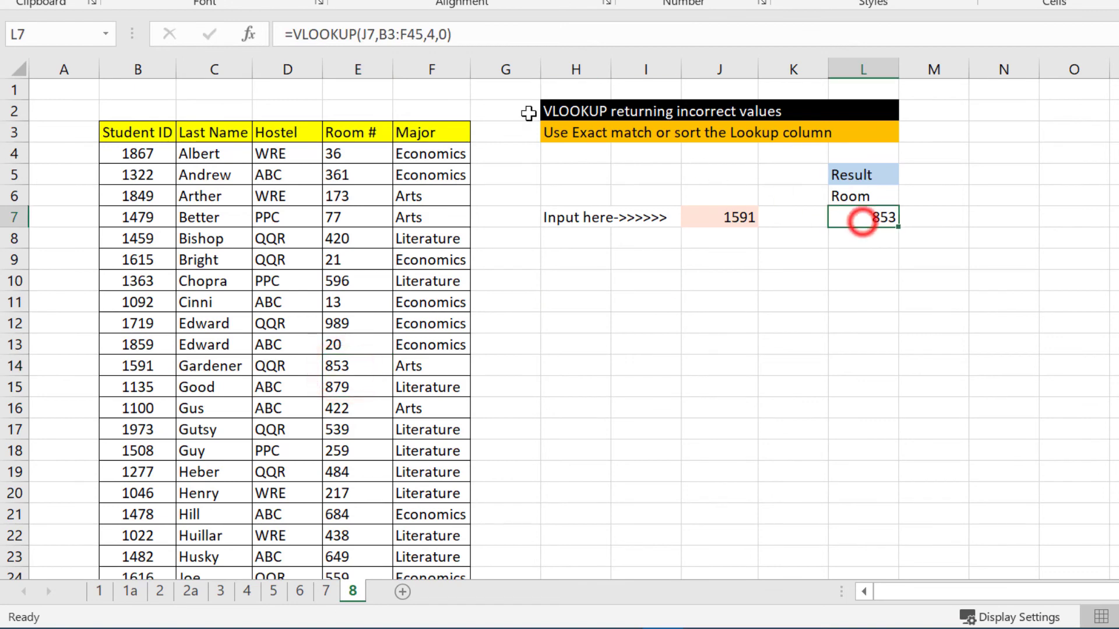
{"action": "left_click", "coordinate": [336, 36]}
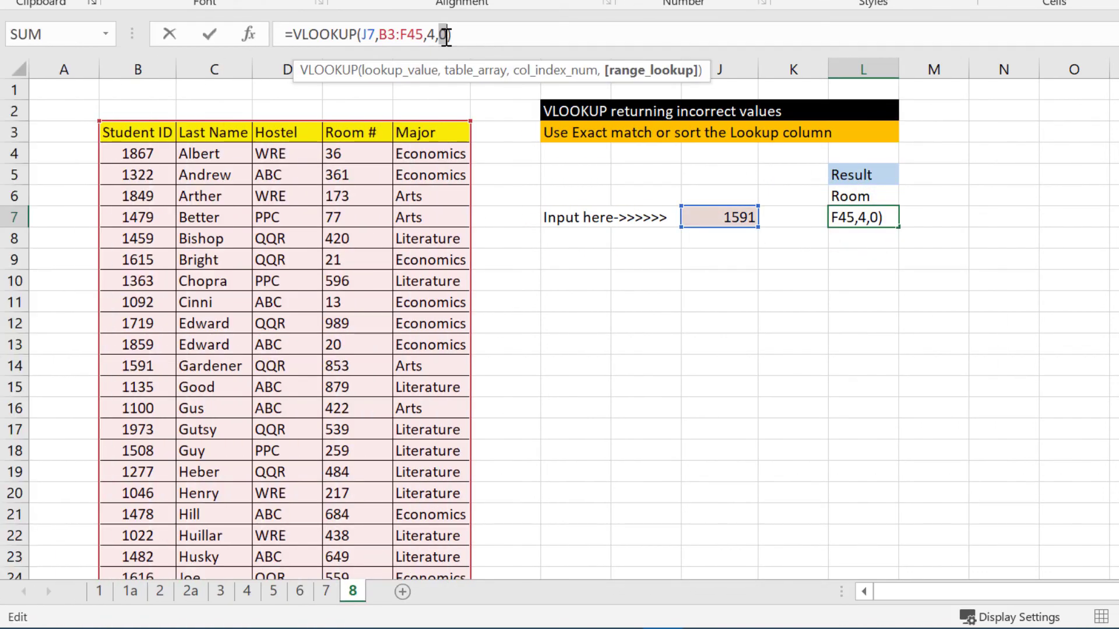
{"action": "type", "text": "1"}
{"action": "key", "text": "Return"}
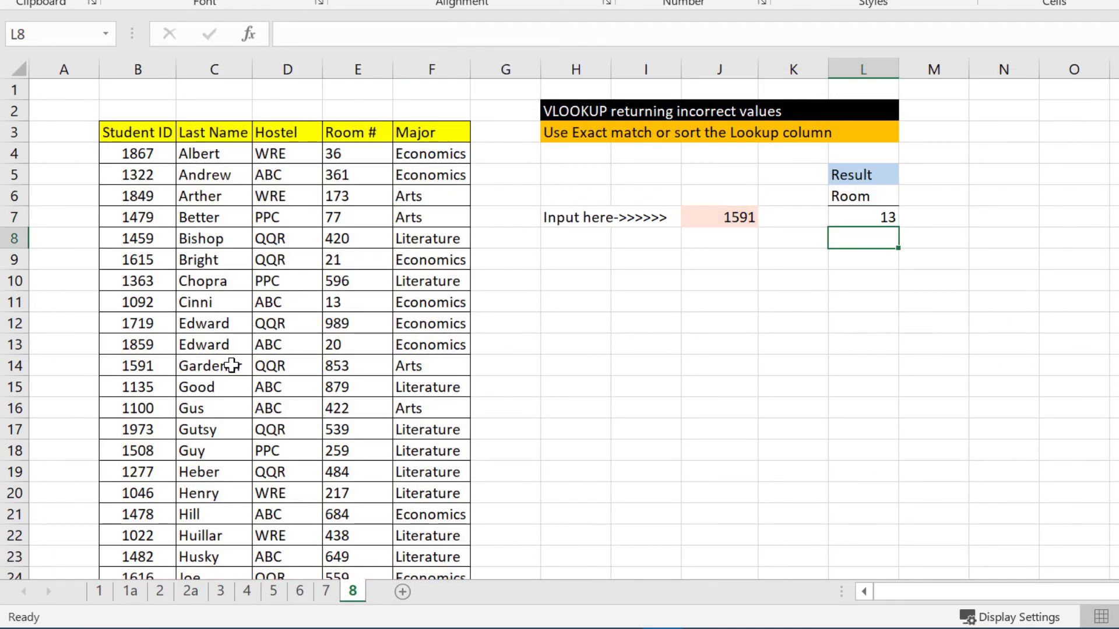
Sort the student table by the Student ID column from smallest to largest
{"action": "left_click", "coordinate": [145, 344]}
{"action": "right_click", "coordinate": [145, 344]}
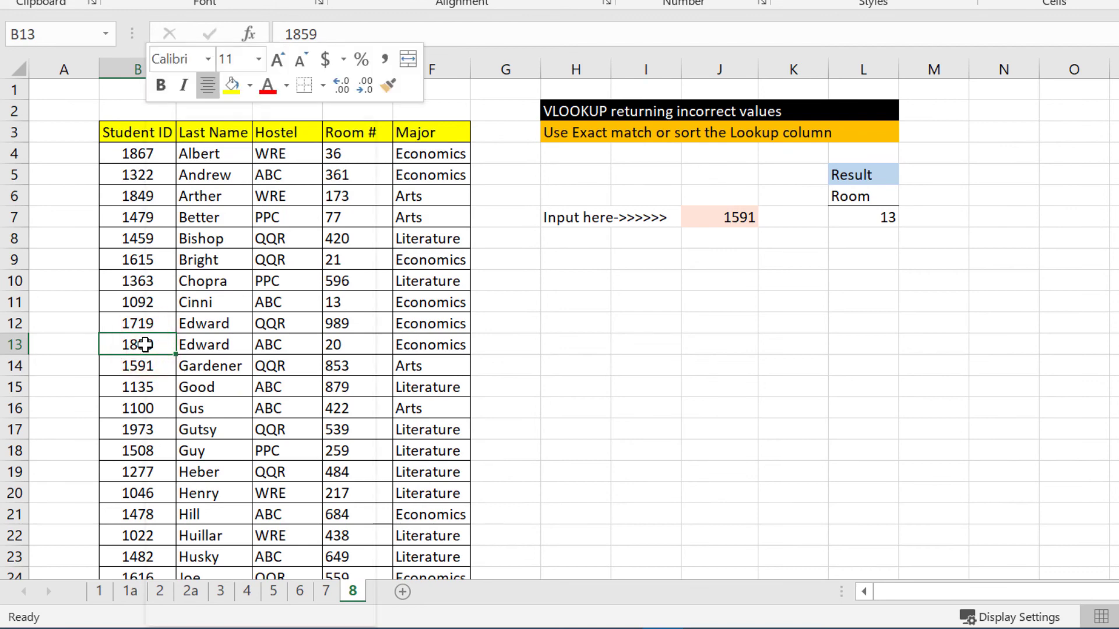
{"action": "mouse_move", "coordinate": [201, 444]}
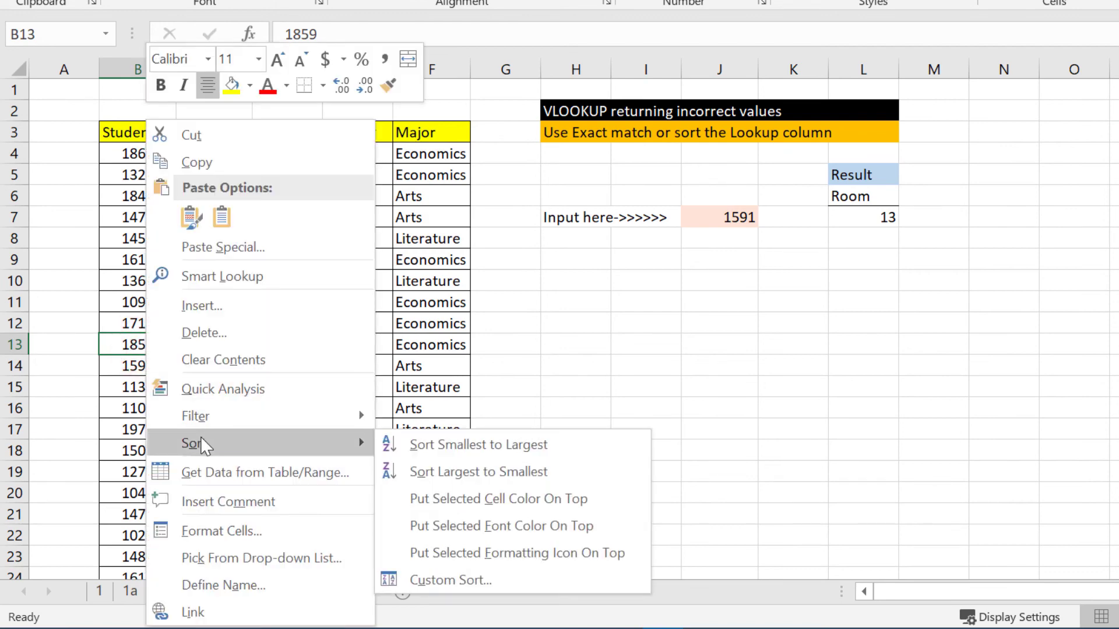
{"action": "left_click", "coordinate": [498, 443]}
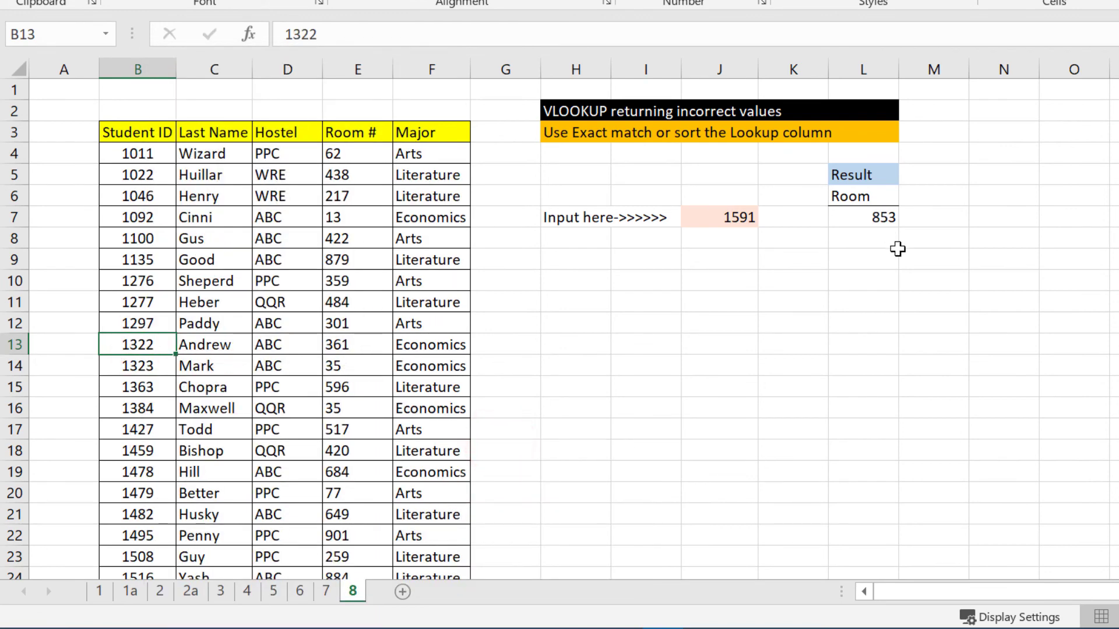